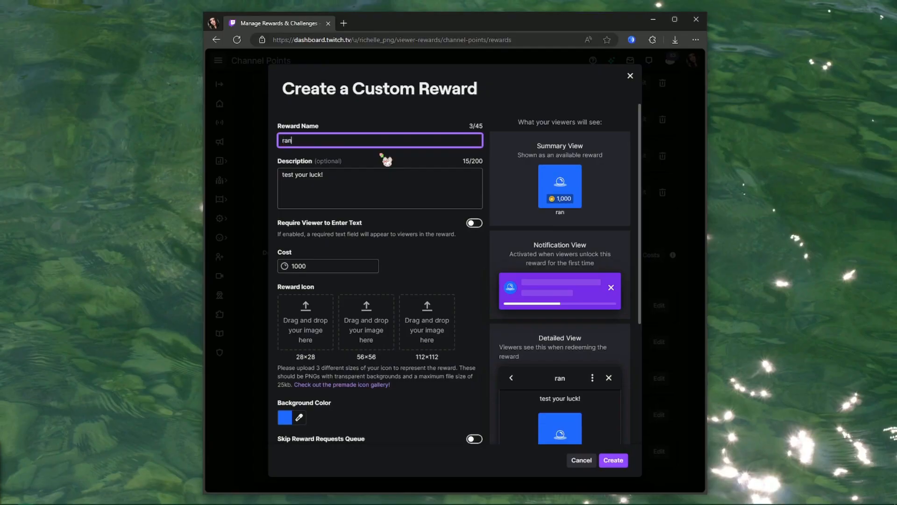
Discard the half-filled reward form and start a new blank custom reward.
text(ndom item)
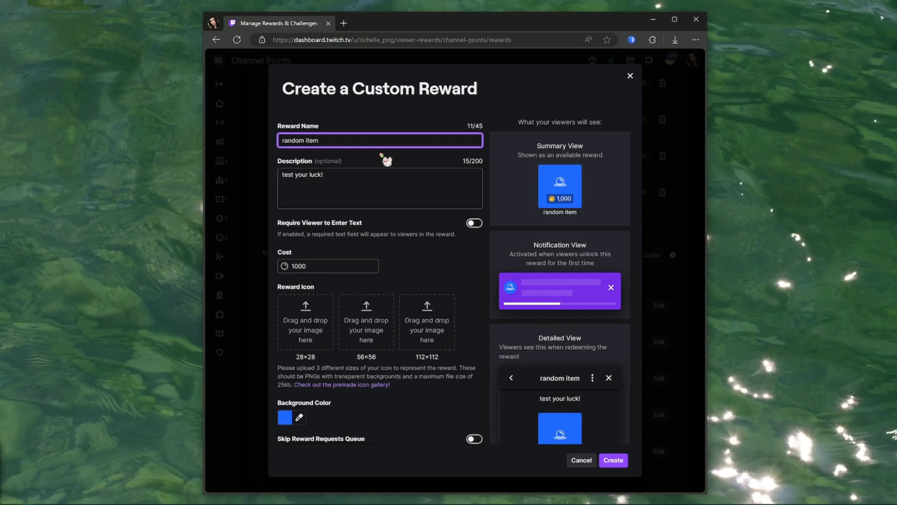
click(630, 75)
click(392, 223)
Name the reward 'random item!' with description 'test your luck!' and cost 1000, and enable Cooldown & Limits.
click(421, 140)
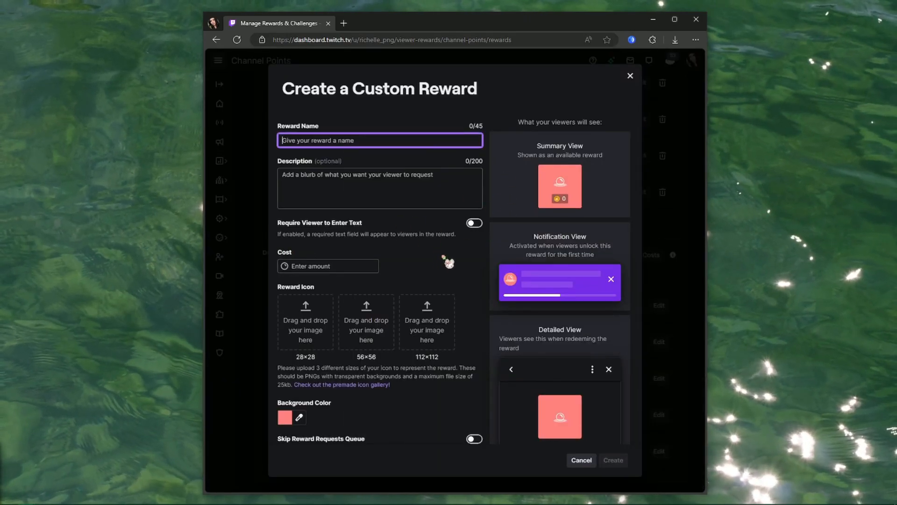
text(random item!)
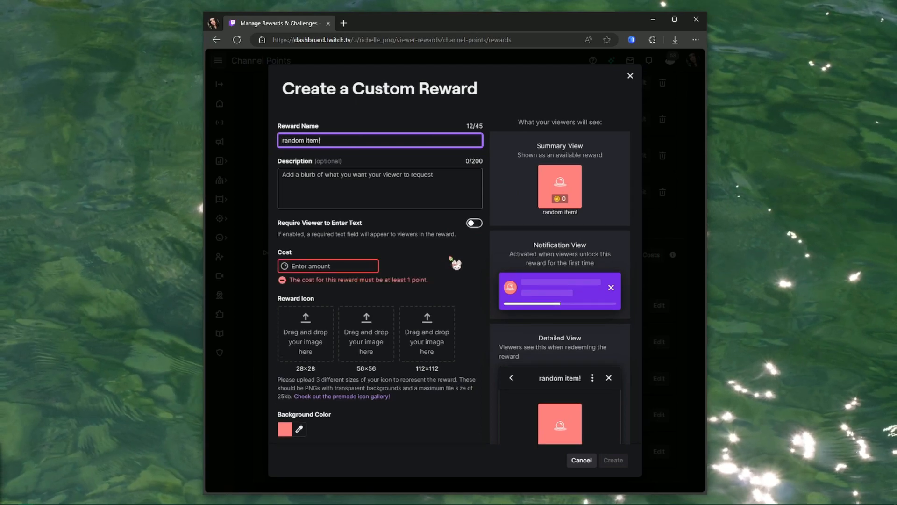
click(434, 201)
text(test your luck!)
click(362, 264)
text(1000)
click(443, 276)
scroll(462, 281, down, 4)
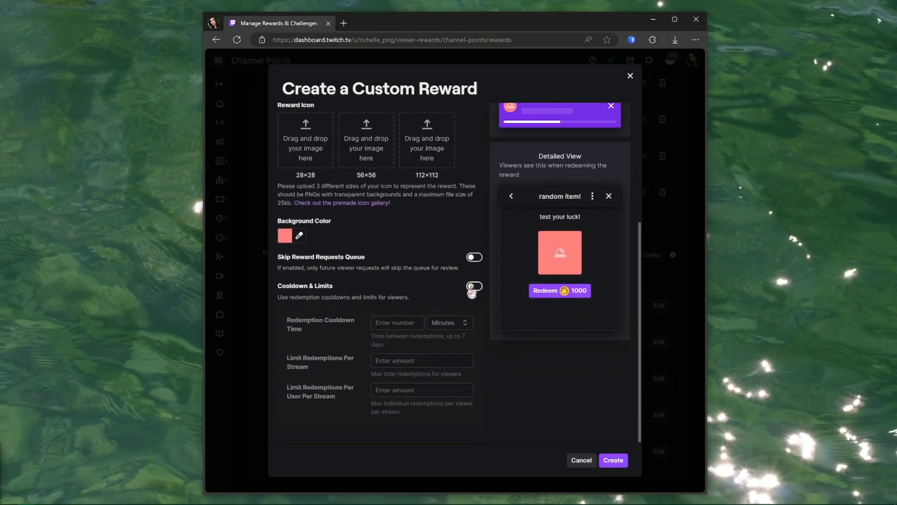
click(473, 286)
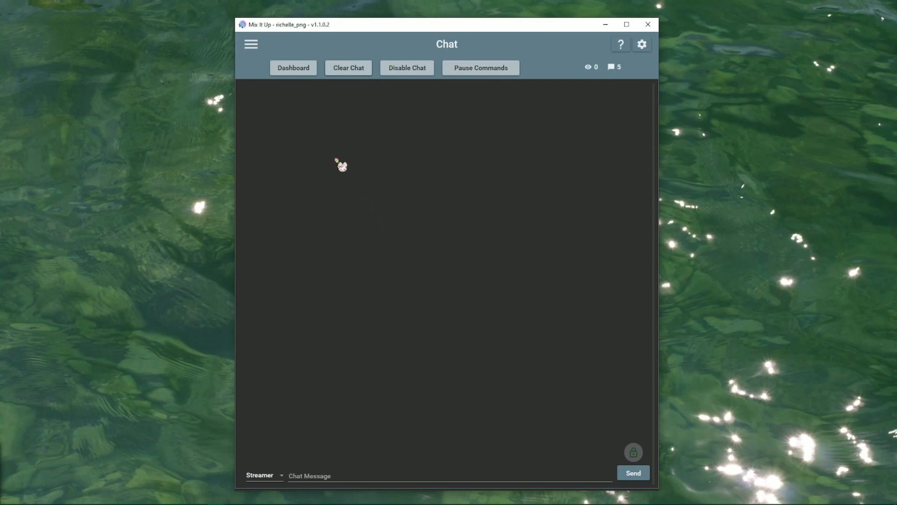
Go to Twitch Channel Points and start adding a command to an existing reward.
click(252, 45)
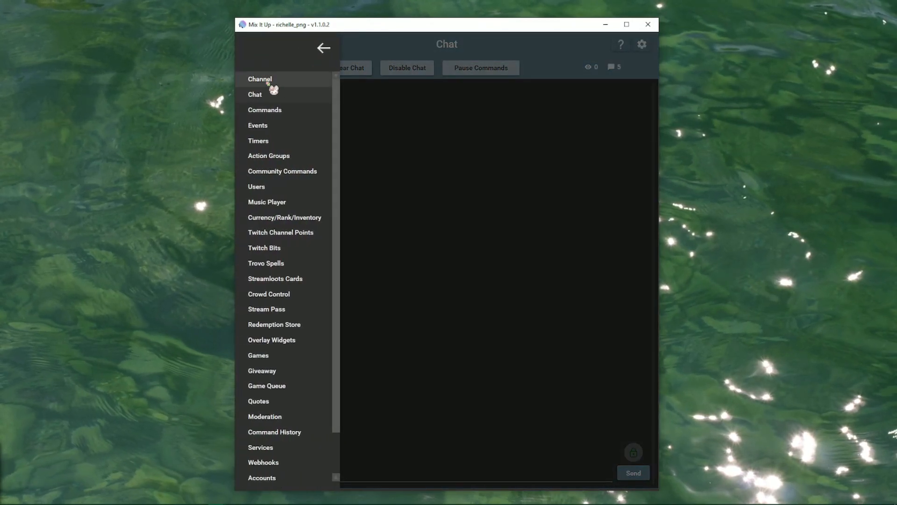
click(255, 232)
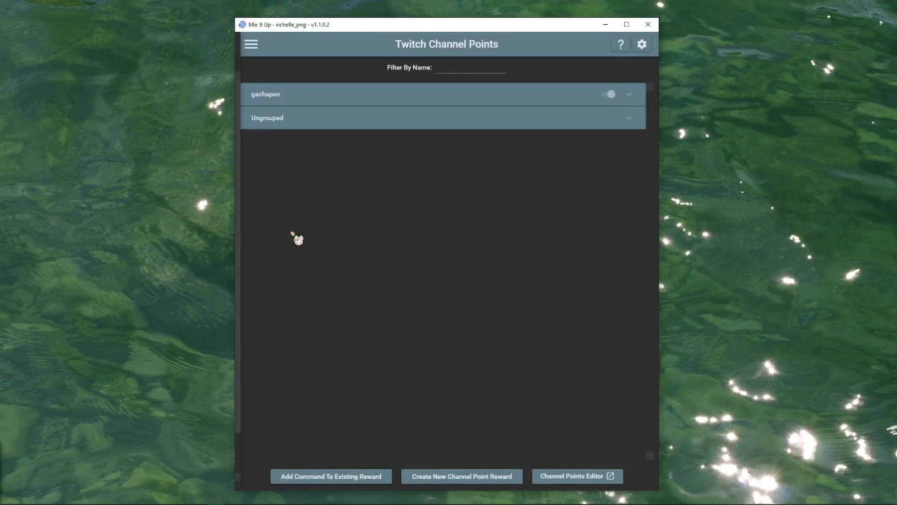
click(346, 476)
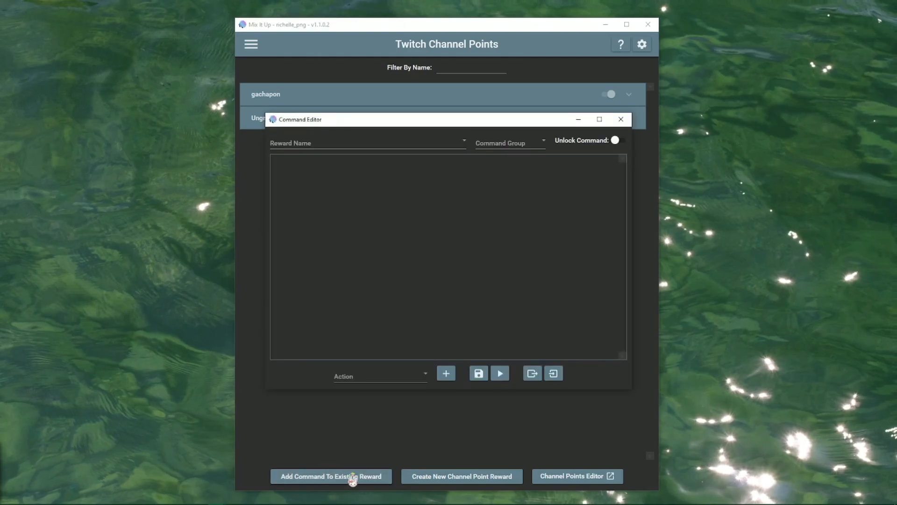
Select the random item! reward and browse the action type list.
click(458, 143)
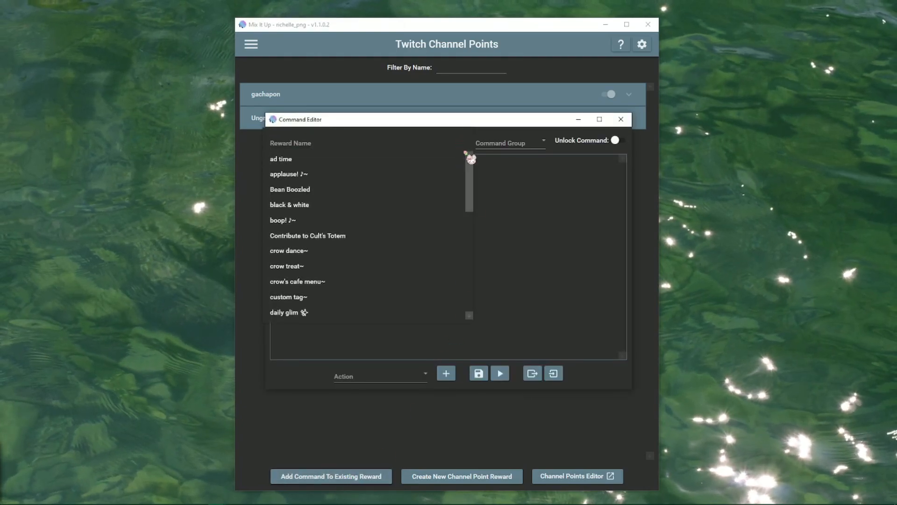
drag(470, 168, 476, 253)
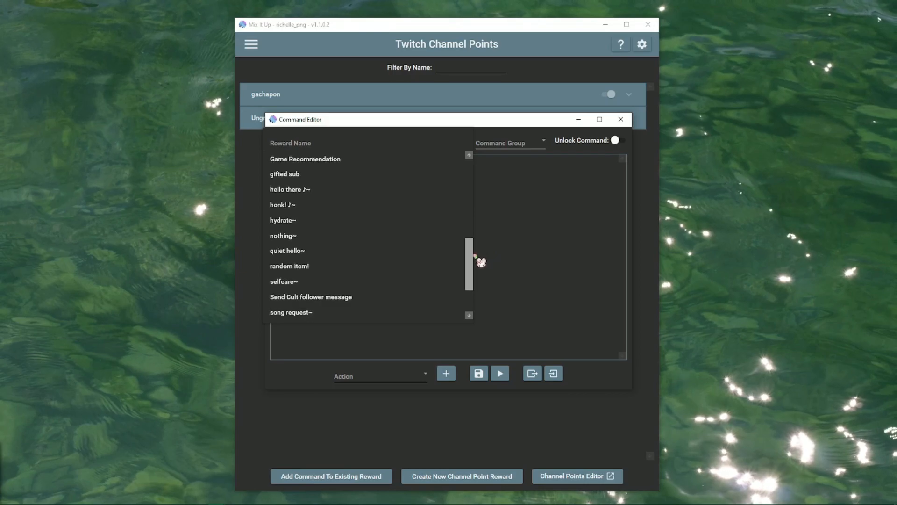
click(304, 268)
click(409, 374)
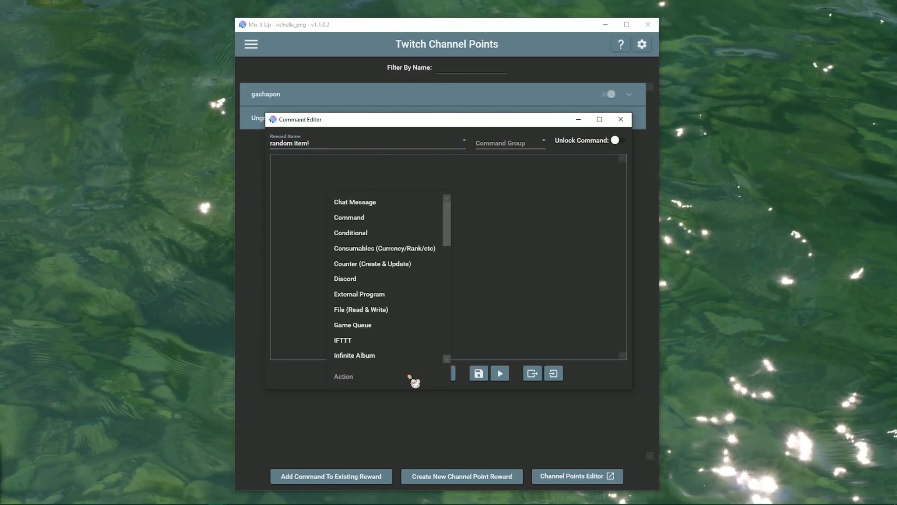
drag(447, 220, 458, 299)
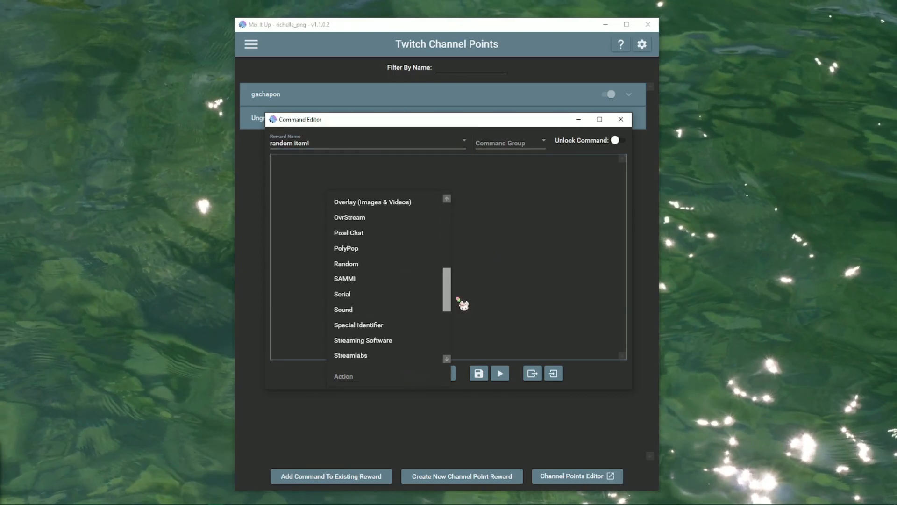
Add a Random action with a nested File (Read & Write) action, and show its file operations.
click(374, 269)
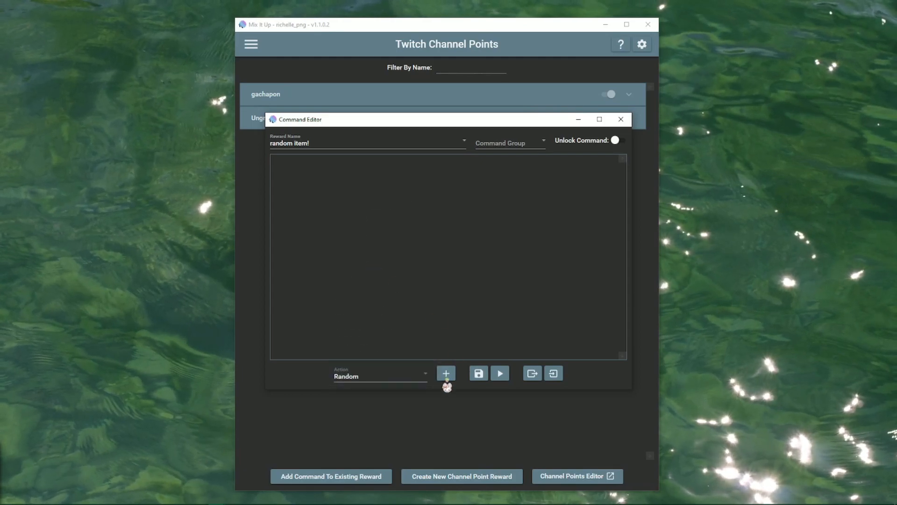
click(446, 373)
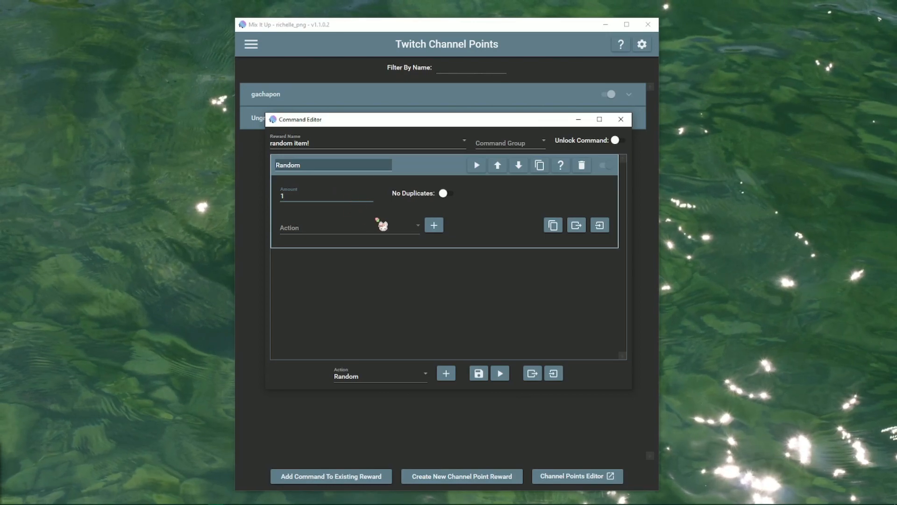
click(397, 230)
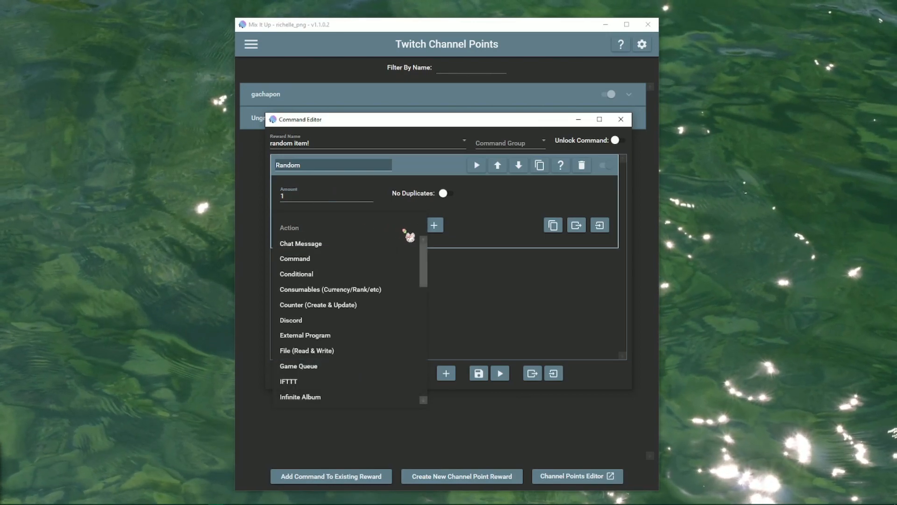
drag(427, 257, 426, 274)
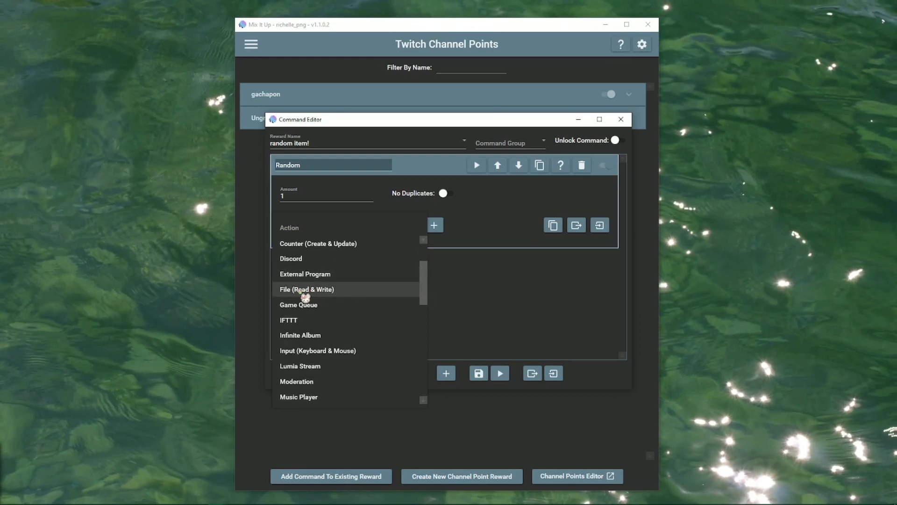
click(340, 293)
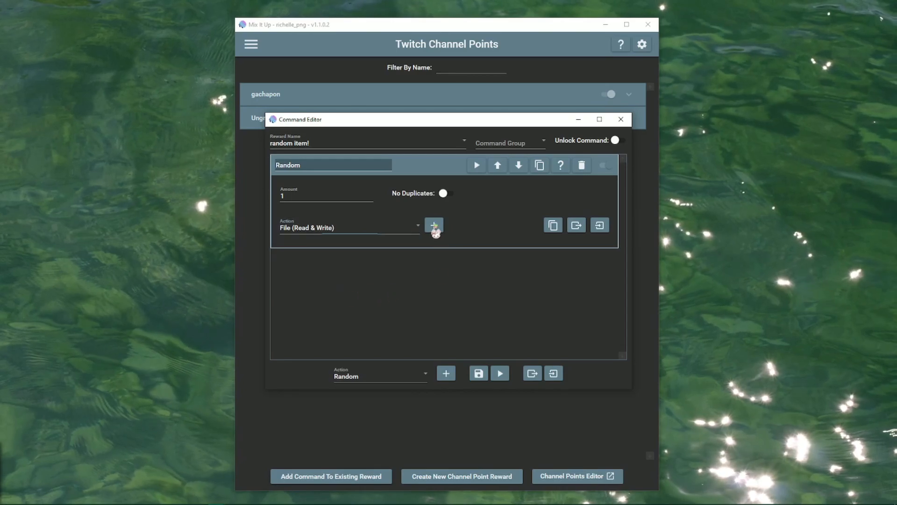
click(434, 226)
click(340, 284)
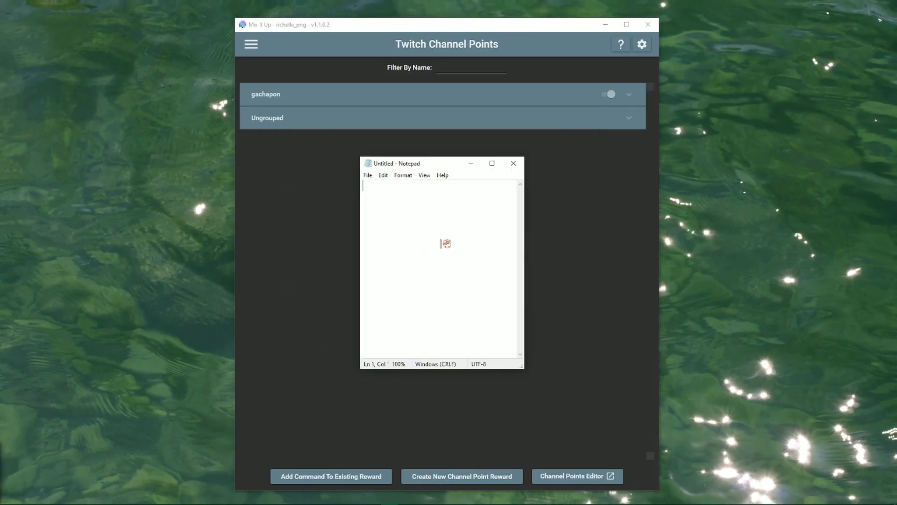
Paste the lines item 1 through item 10 and save them over the existing random list.txt.
text(item 1 item 2 item 3 item 4 item 5 item 6 item 7 item 8 item 9 item 10)
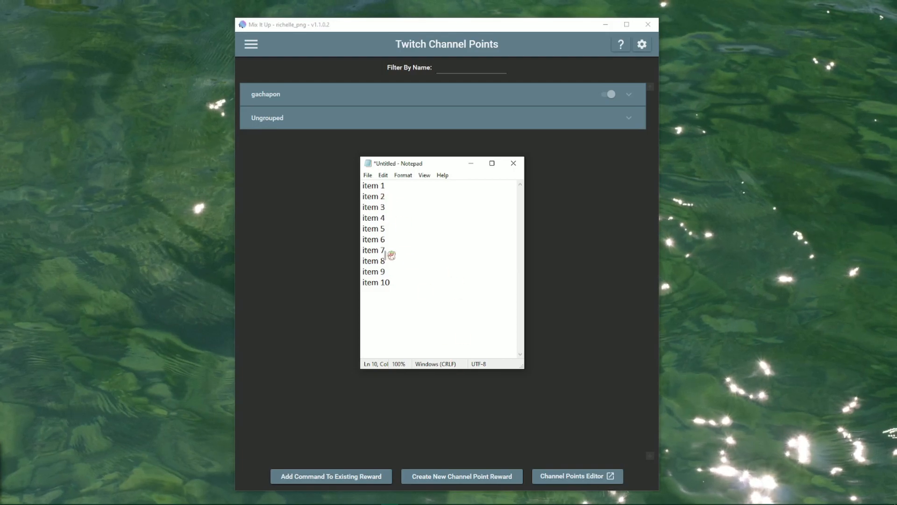
click(367, 175)
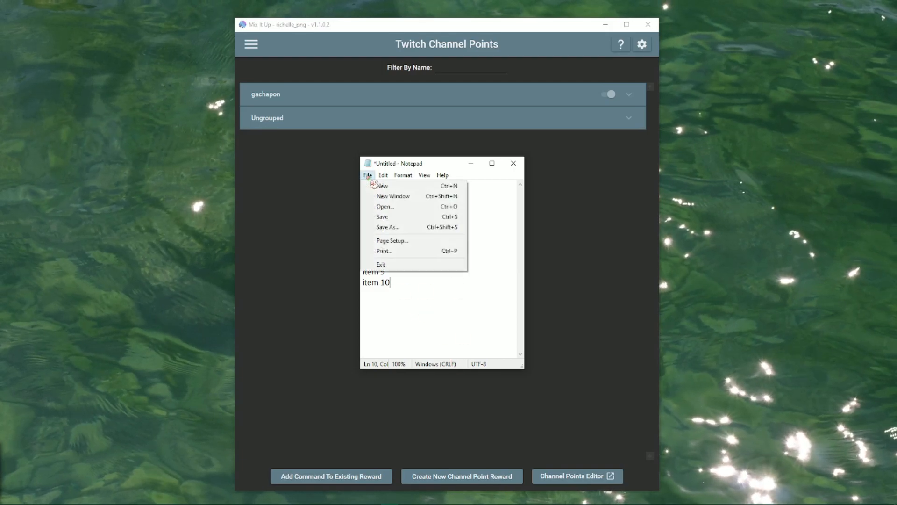
click(401, 228)
click(457, 256)
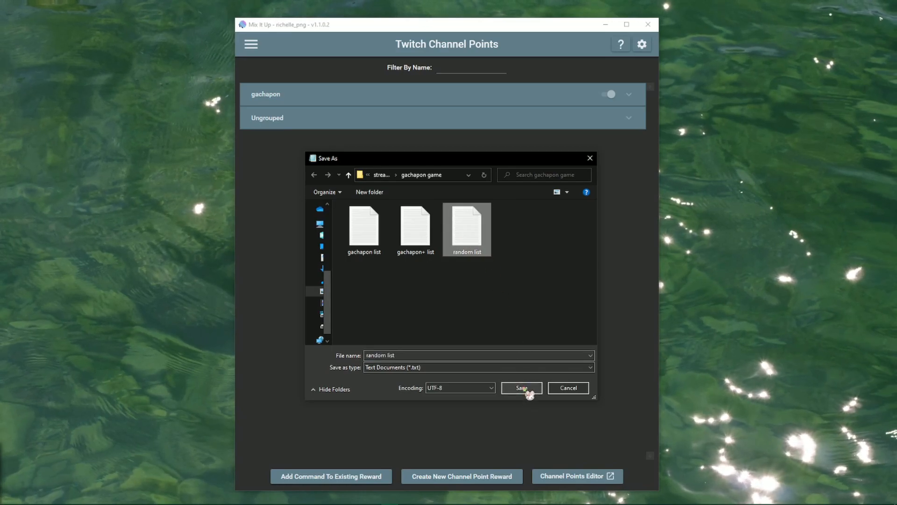
click(522, 388)
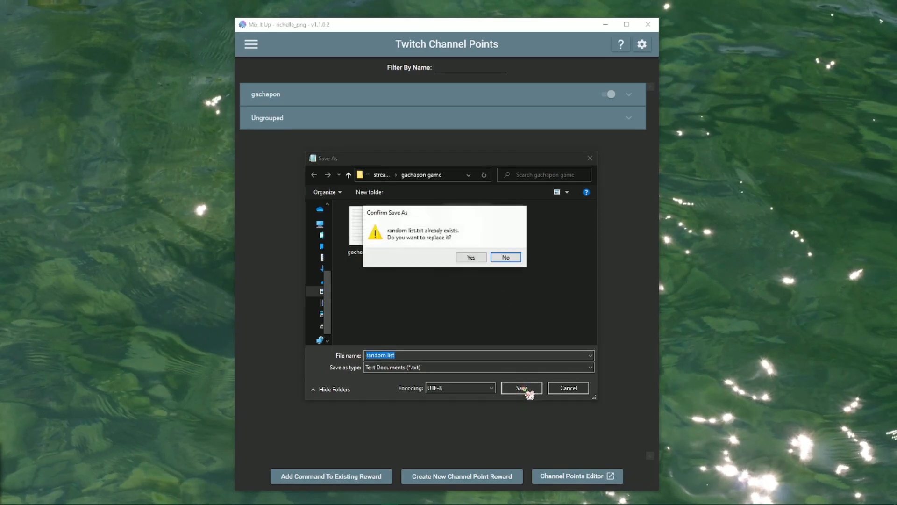
click(472, 258)
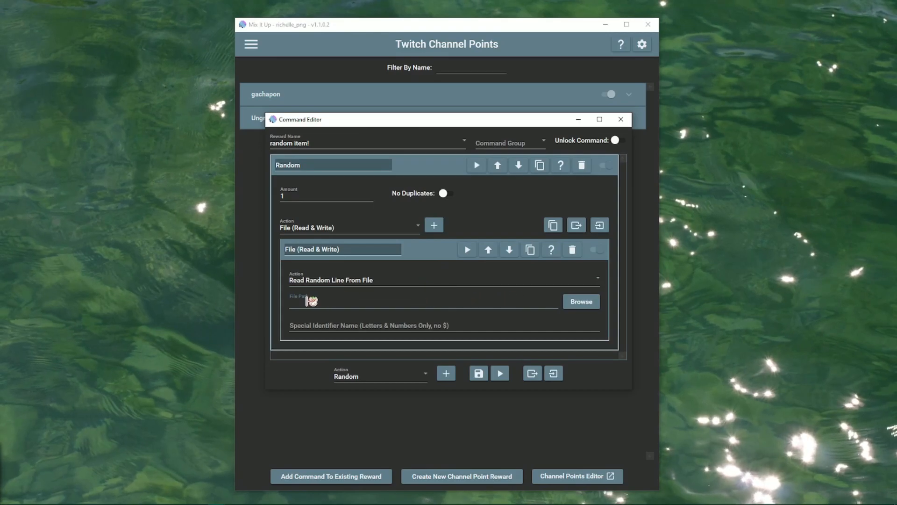
Point the file action at random list.txt and set randomitem as its special identifier.
click(595, 304)
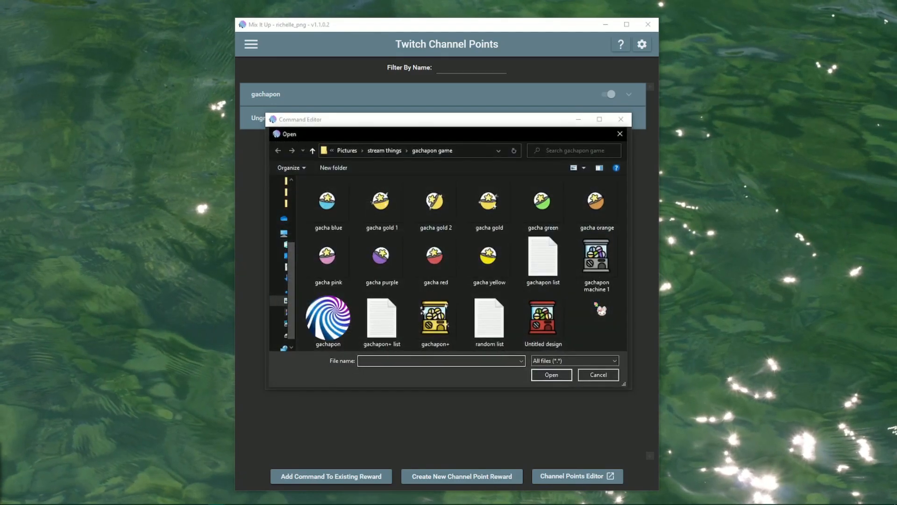
double_click(488, 322)
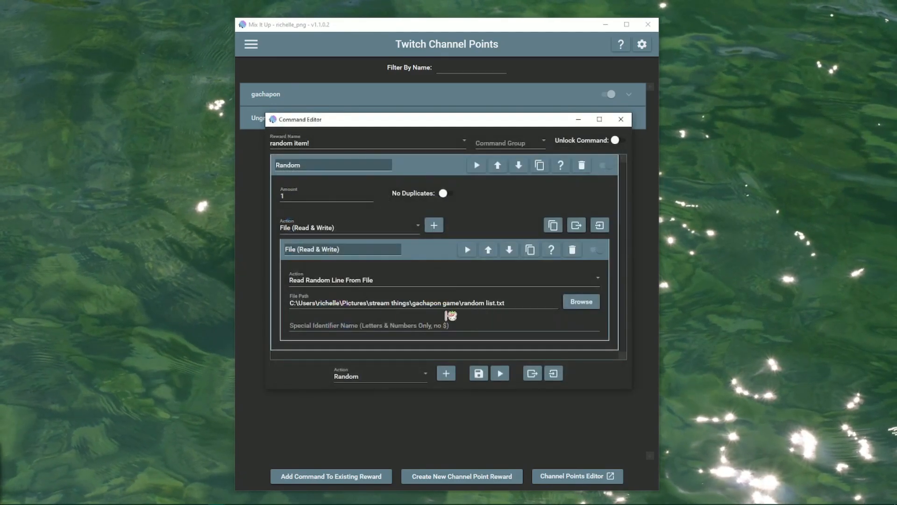
click(486, 326)
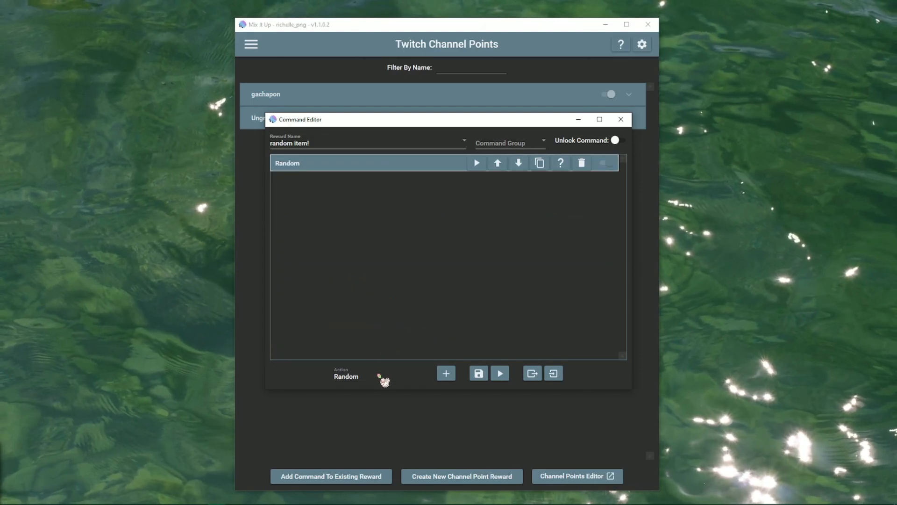
Scroll the bottom action type list down to Chat Message.
click(380, 375)
scroll(402, 343, down, 3)
drag(446, 323, 457, 212)
Add a Chat Message action saying '$username was rewarded with a $randomitem !' followed by a sparkles emoji.
click(371, 206)
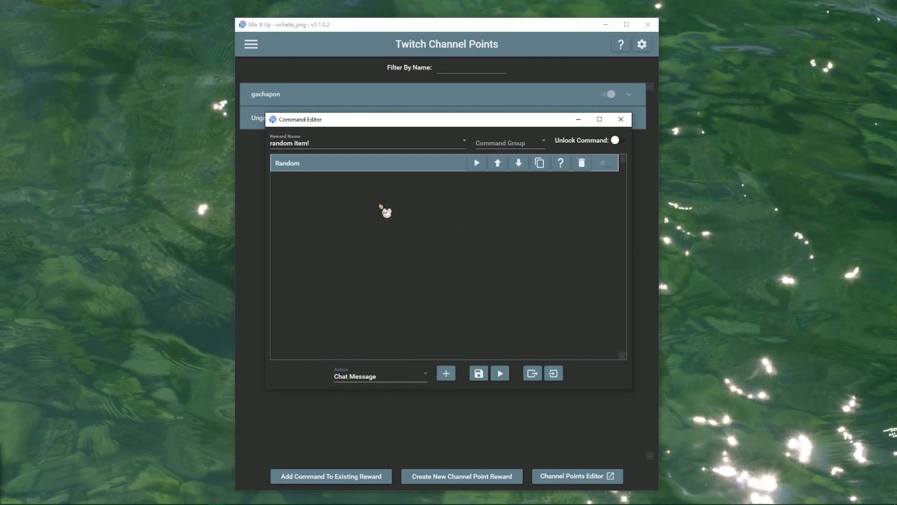
click(447, 375)
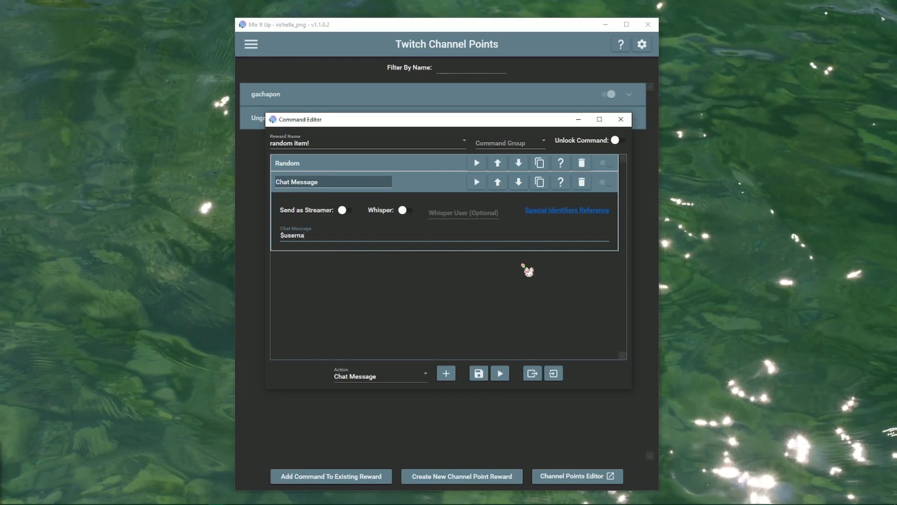
text($username was rewarded with a )
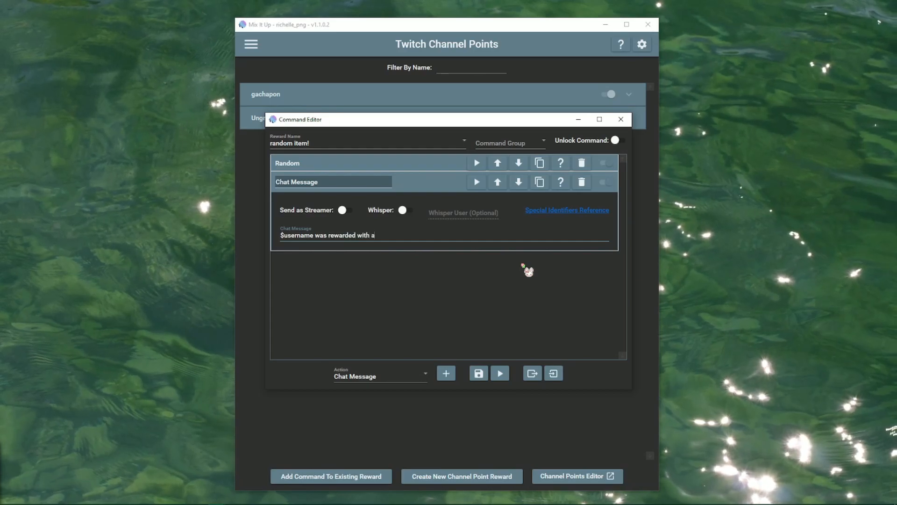
text($randomitem)
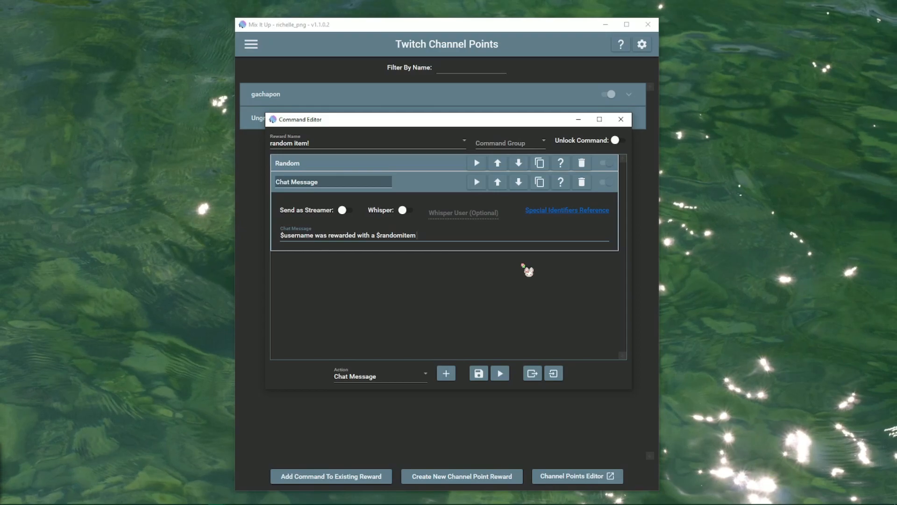
text( !)
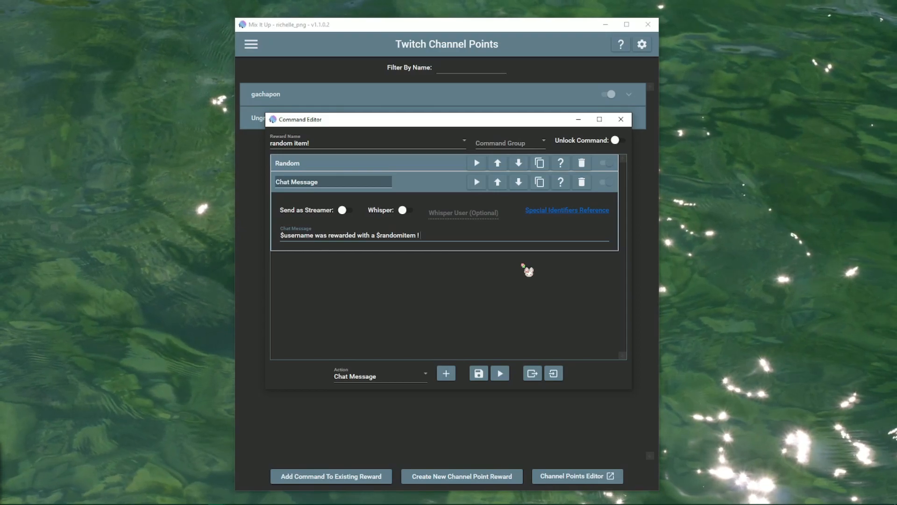
key(super+period)
text(spark)
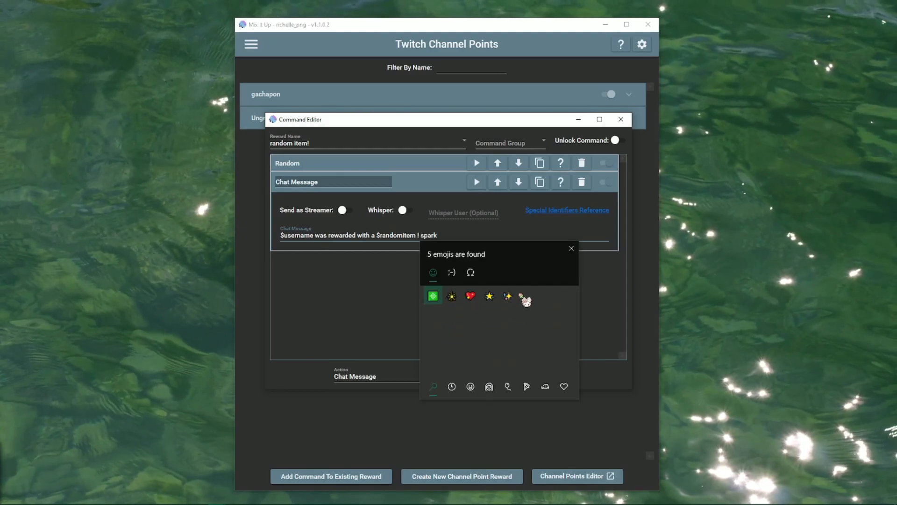
click(508, 296)
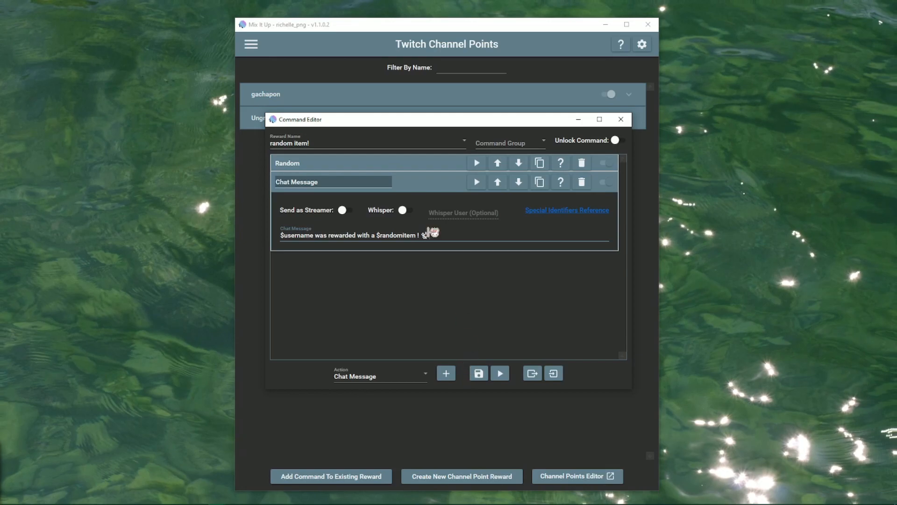
Expand and collapse the Random and Chat Message actions to review them, leaving both collapsed.
click(428, 188)
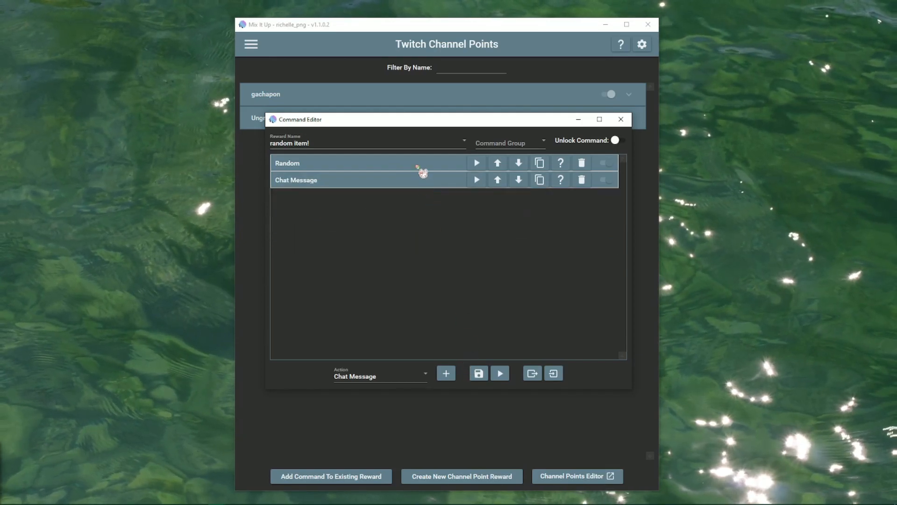
click(419, 168)
click(425, 270)
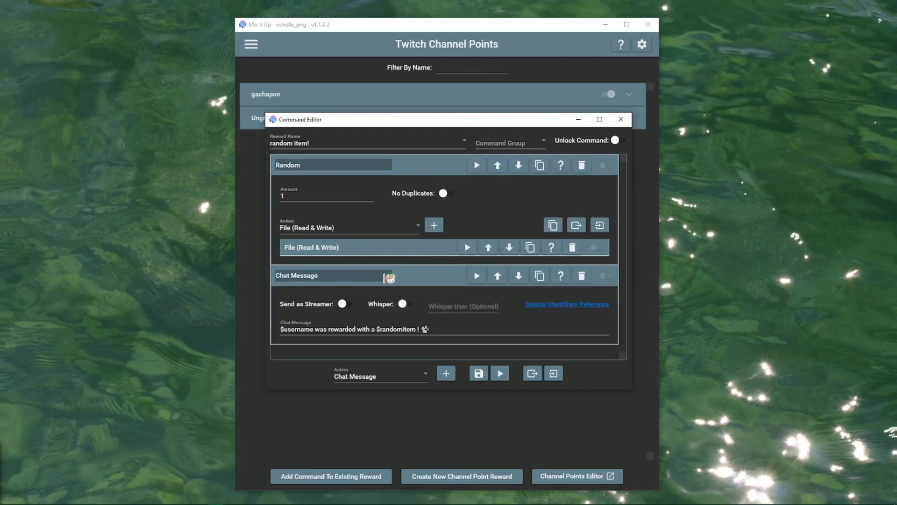
click(414, 278)
click(418, 166)
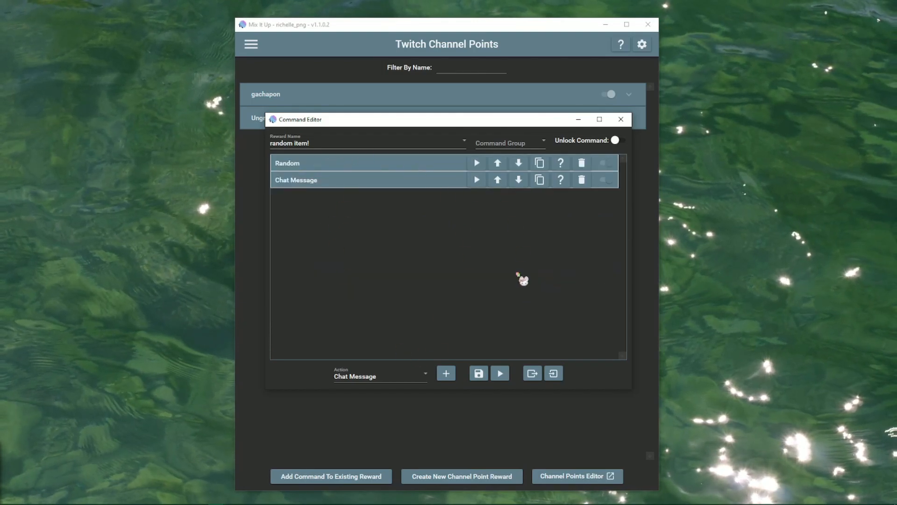
Save the random item! command, run a test, and check the item 7 announcement in Twitch chat.
click(479, 373)
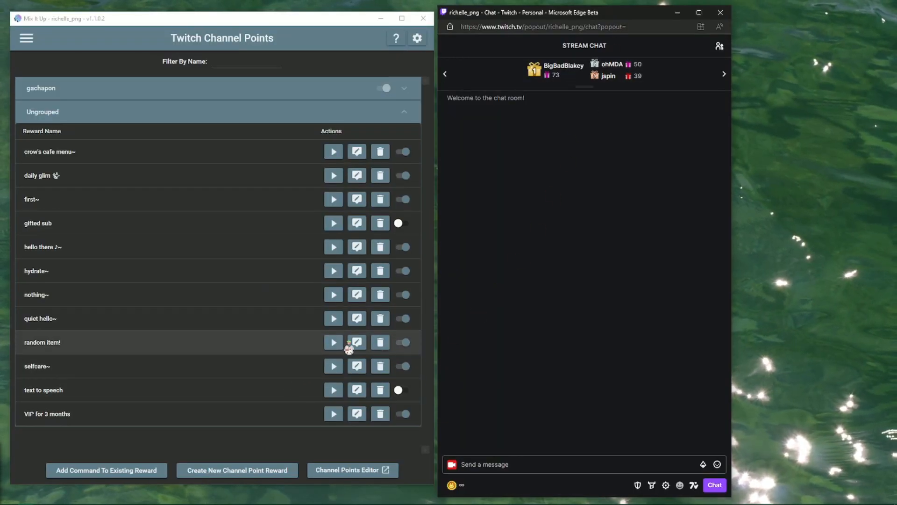
click(332, 344)
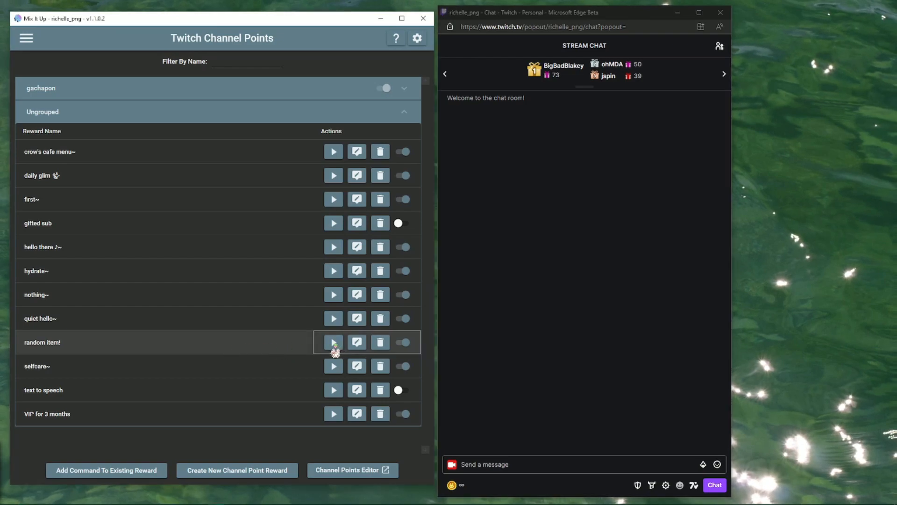
click(171, 311)
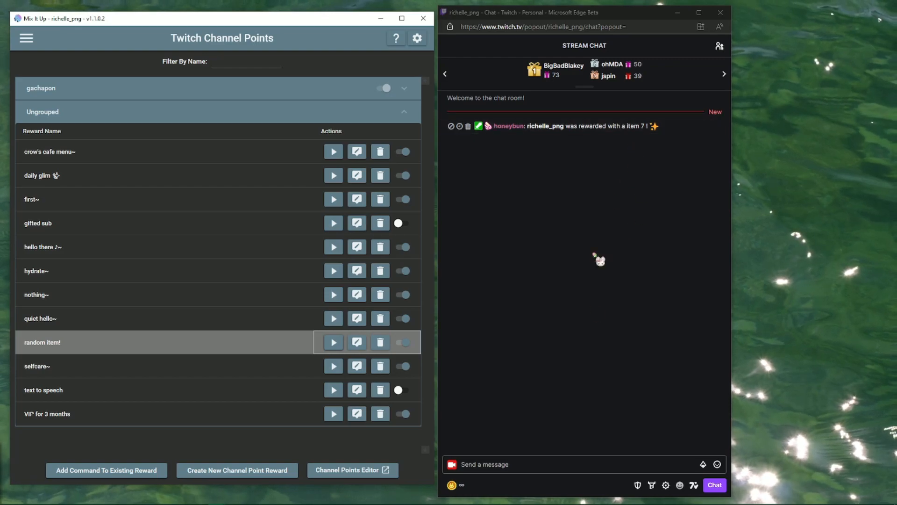
click(585, 344)
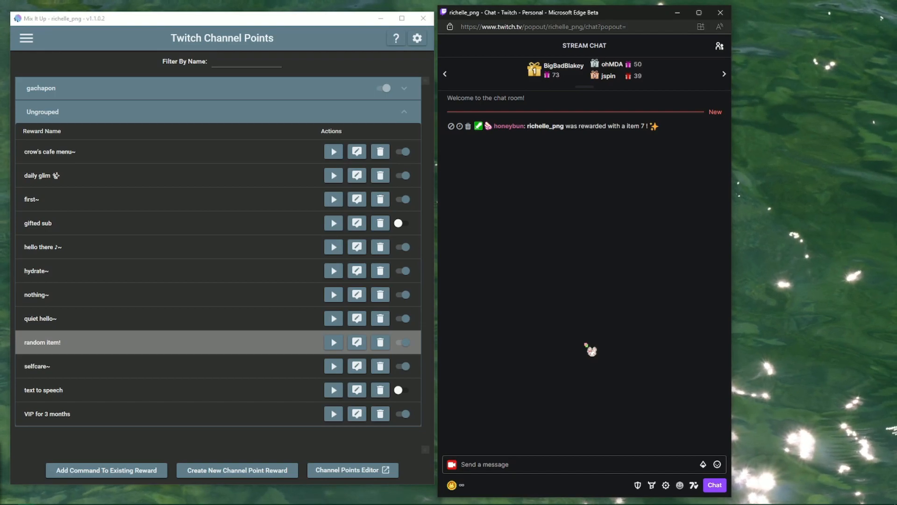
Run three more test runs of random item!, producing item 10, item 3 and item 3.
click(333, 342)
click(198, 309)
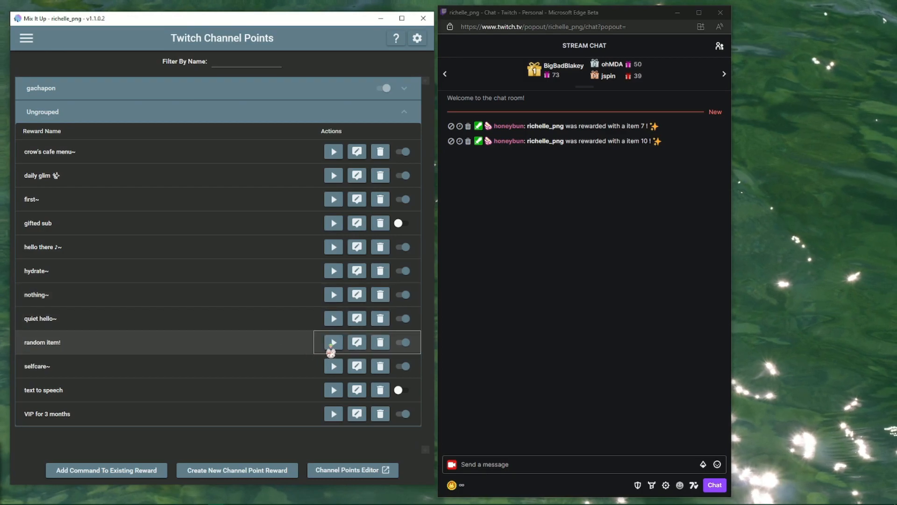
click(332, 343)
click(185, 311)
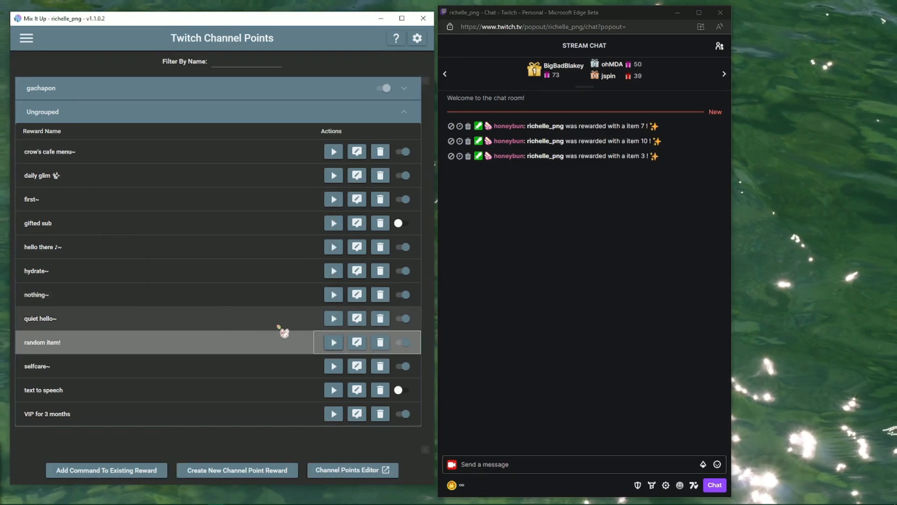
click(328, 343)
click(187, 312)
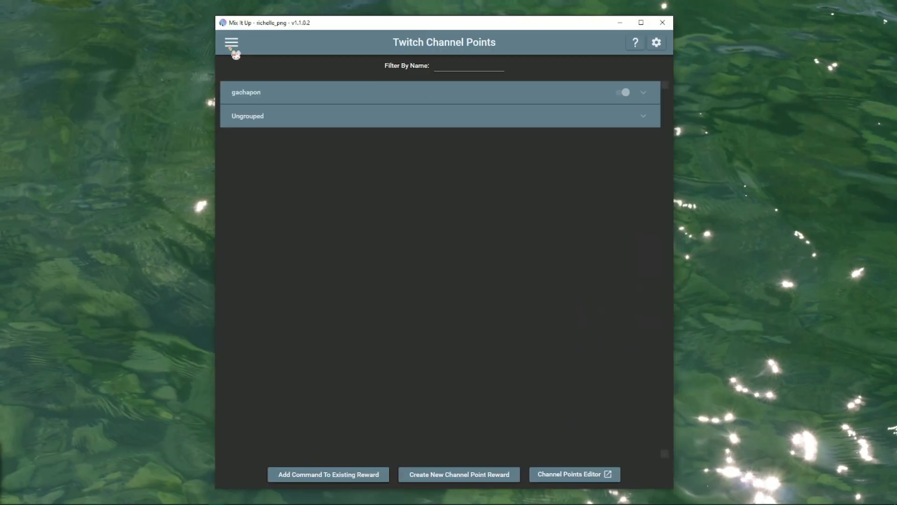
Go to the Services page and expand, then collapse, the Overlay service's connection details.
click(232, 41)
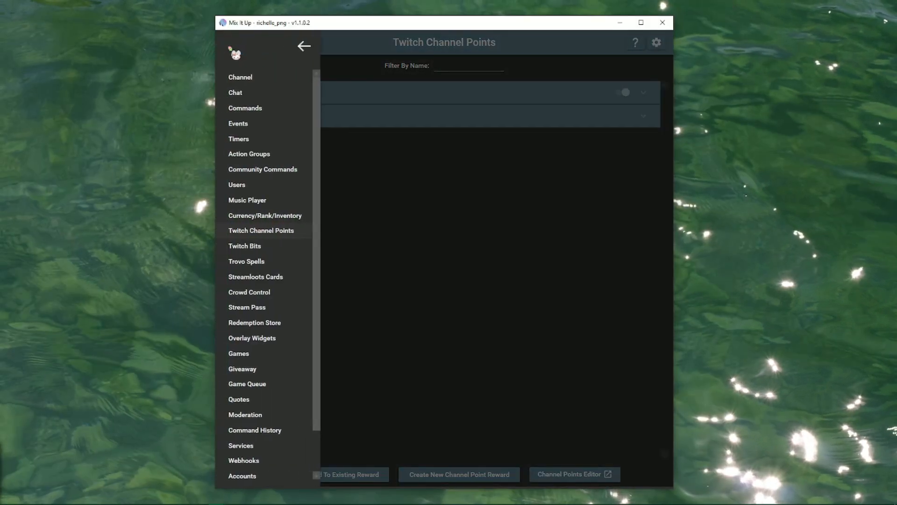
click(264, 449)
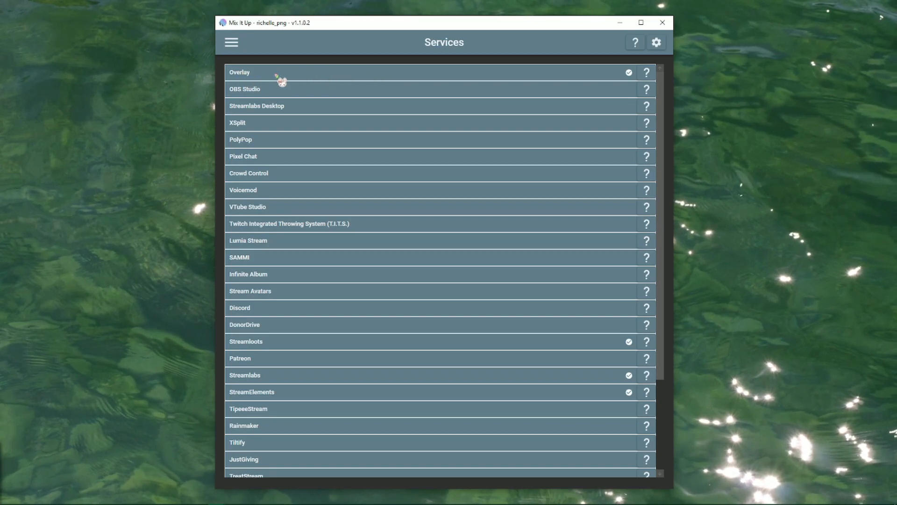
click(354, 76)
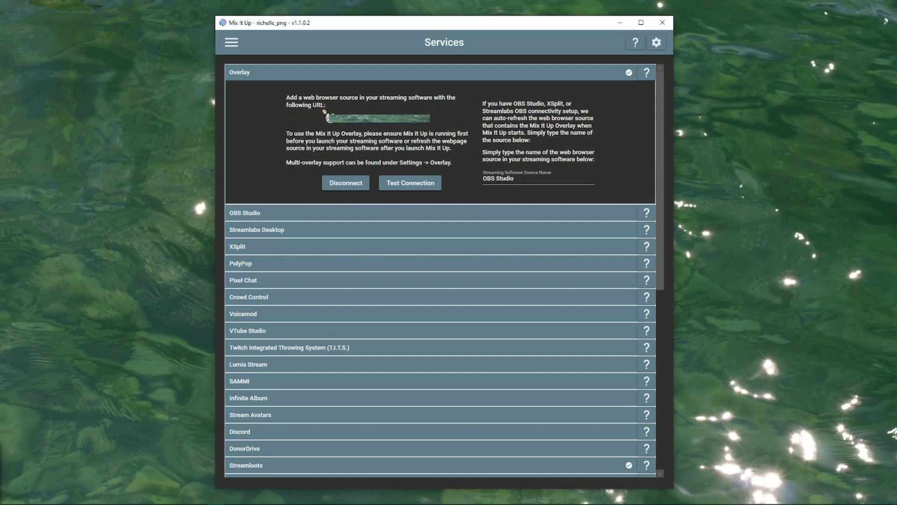
click(452, 75)
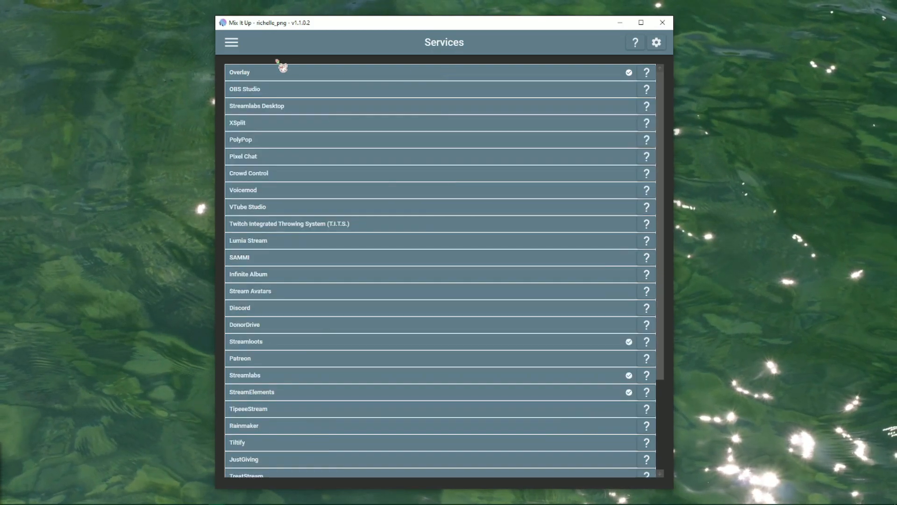
Expand gachapon~'s Random and File actions to see gachapon list.txt read into gacha, then collapse.
click(620, 23)
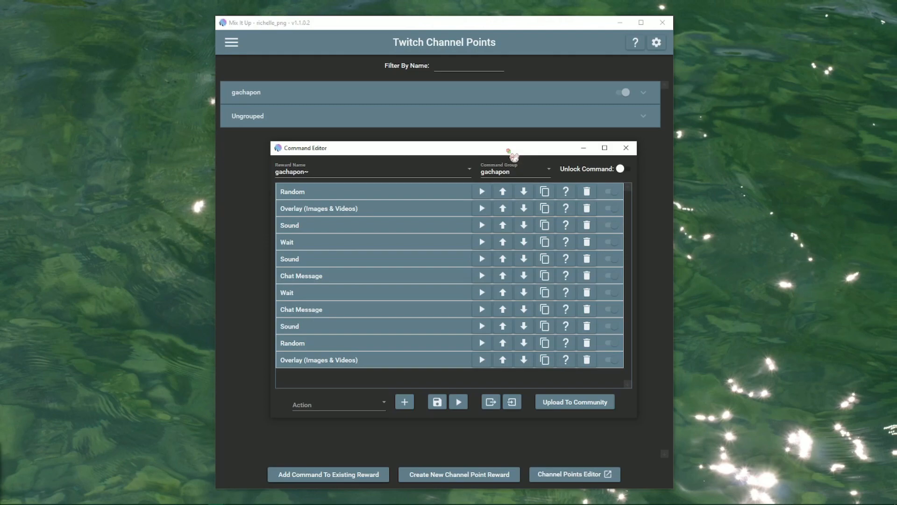
click(357, 193)
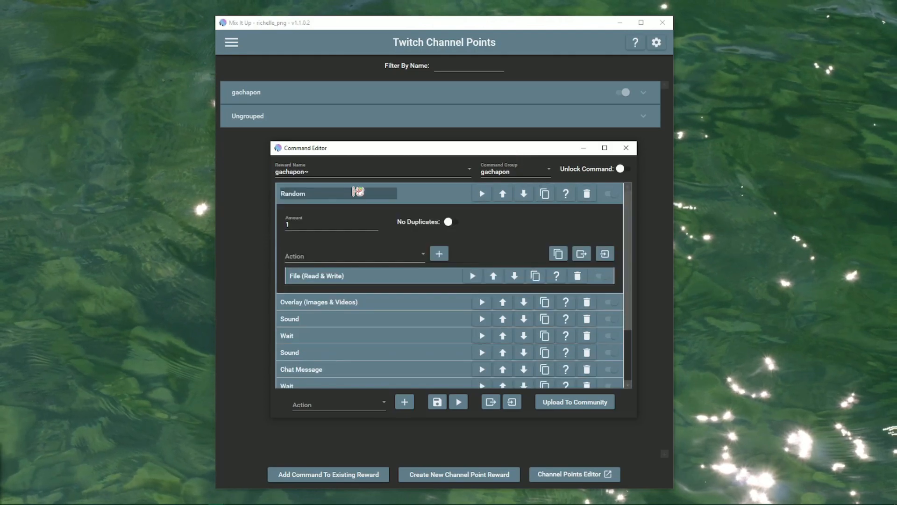
click(407, 276)
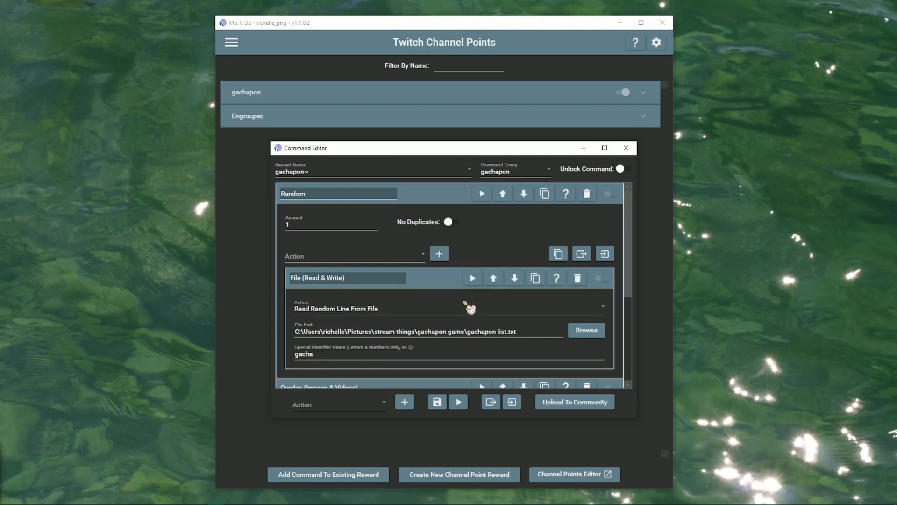
click(451, 282)
click(437, 198)
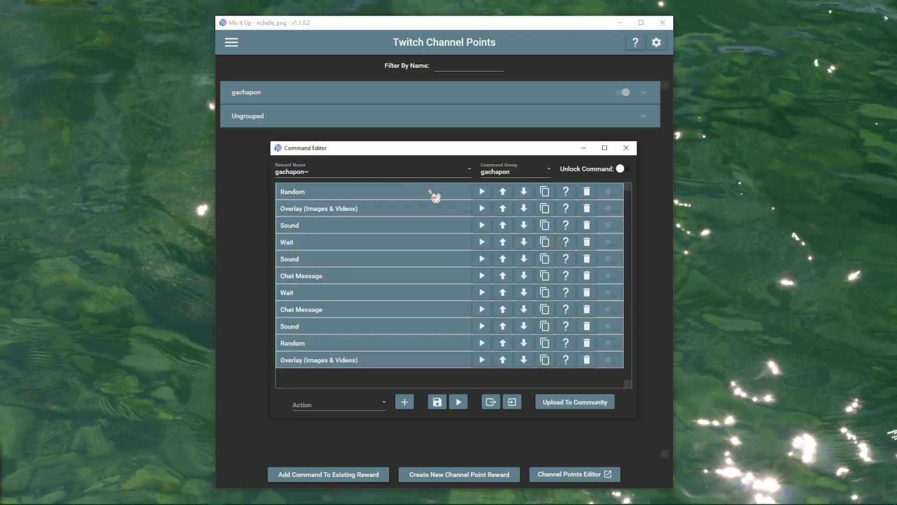
click(439, 209)
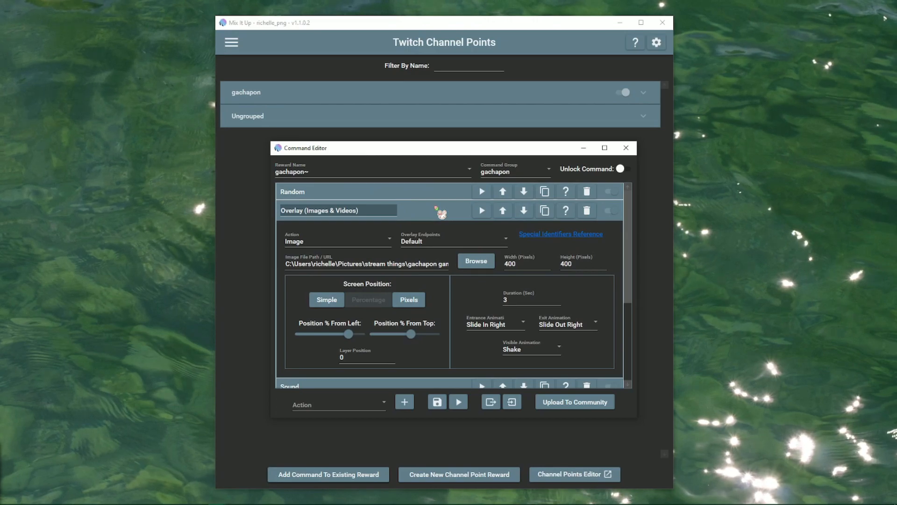
click(402, 264)
drag(394, 264, 471, 262)
click(444, 262)
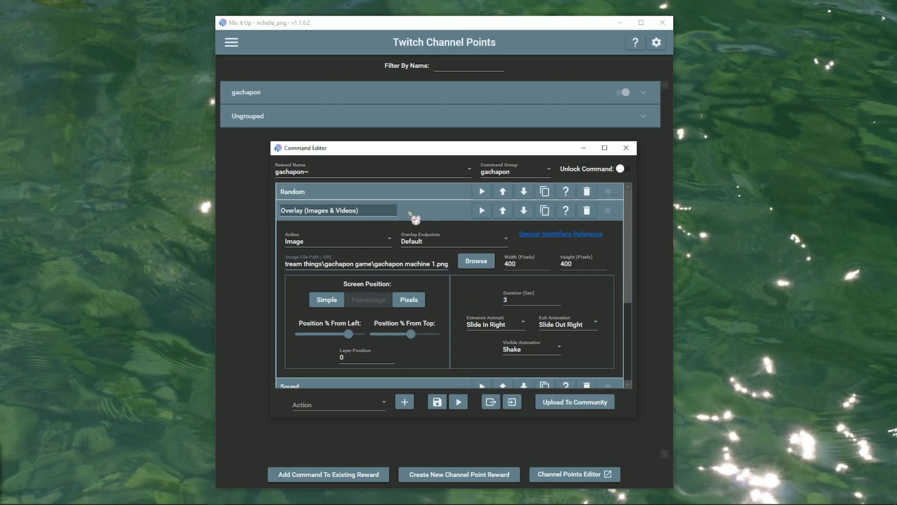
click(369, 240)
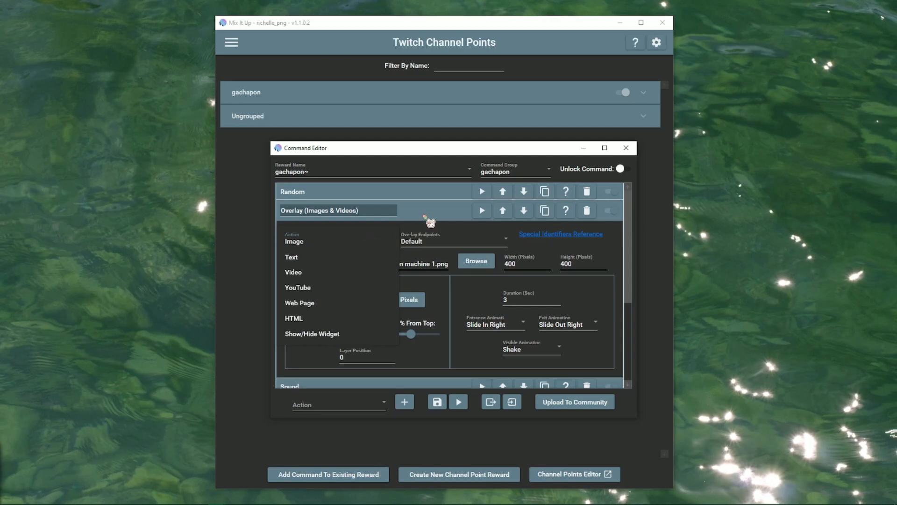
click(430, 214)
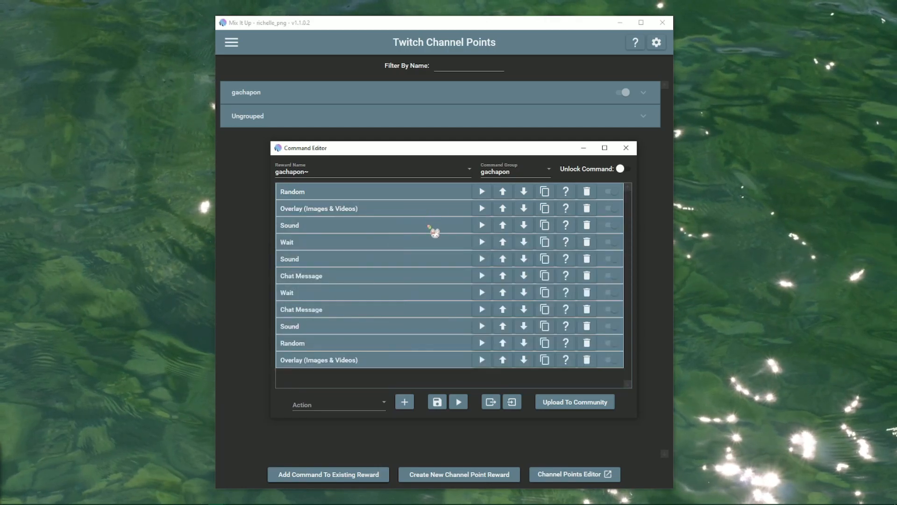
click(434, 232)
click(435, 232)
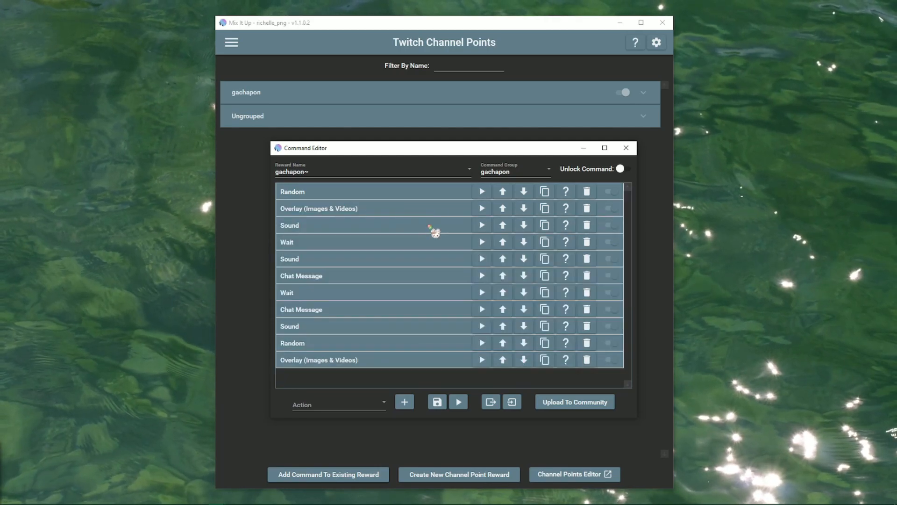
click(436, 233)
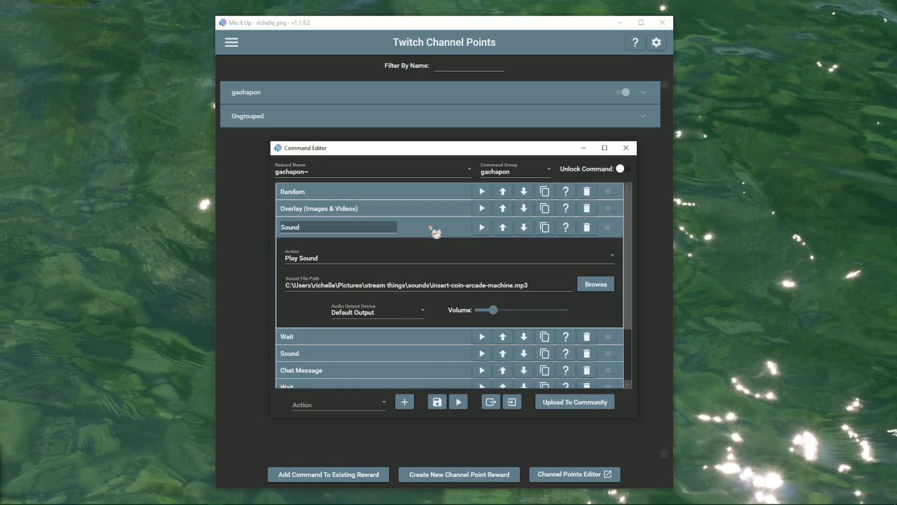
click(437, 233)
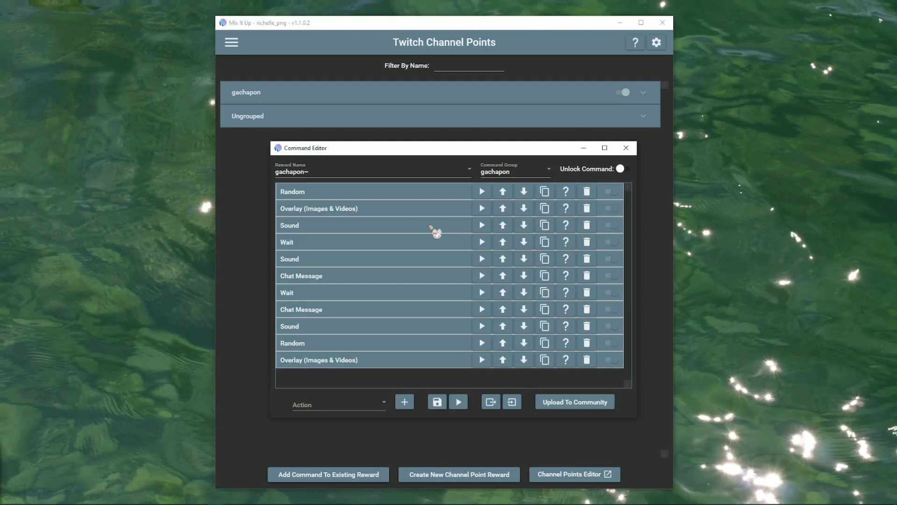
click(435, 245)
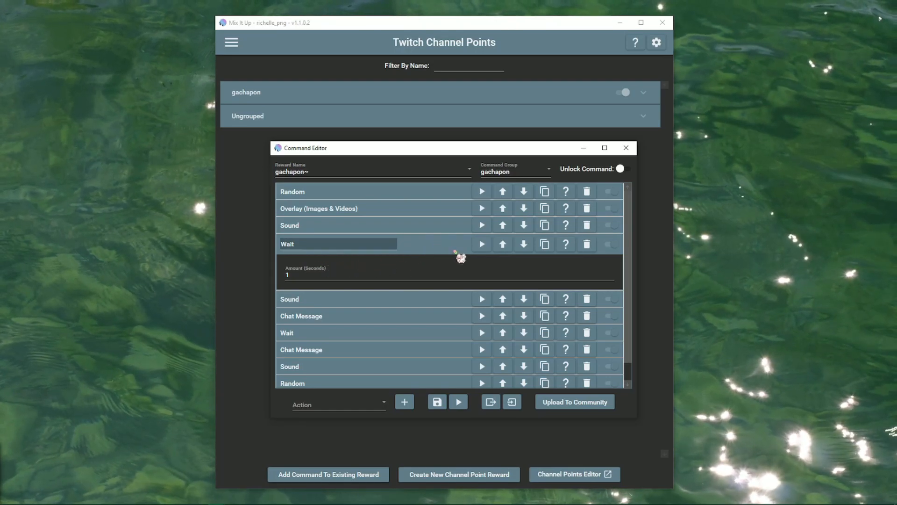
click(445, 247)
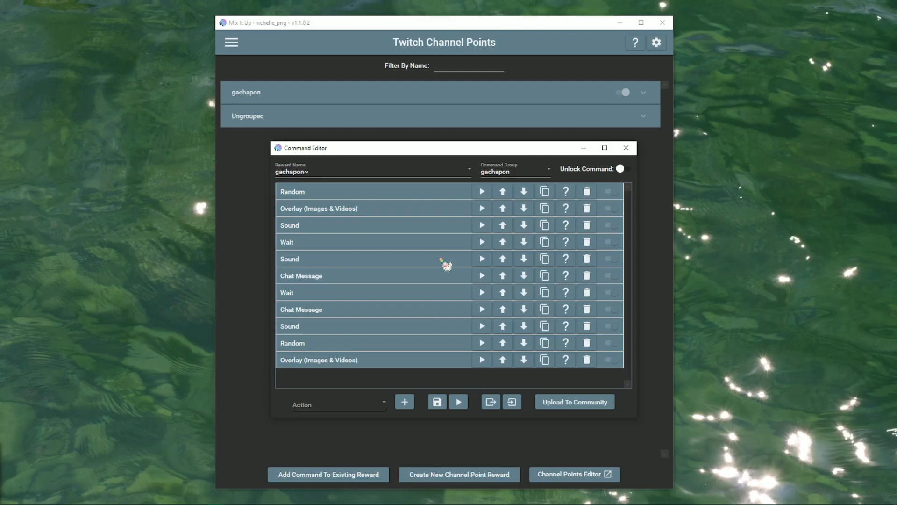
click(447, 261)
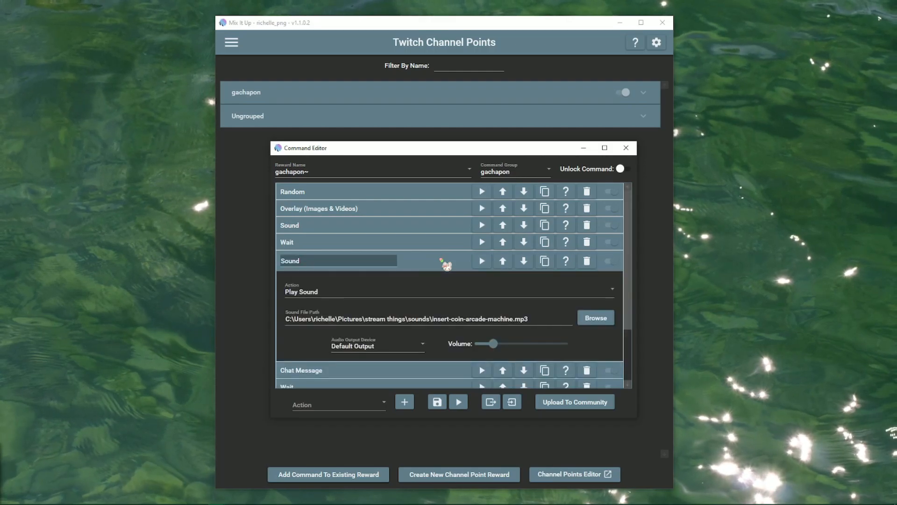
click(447, 261)
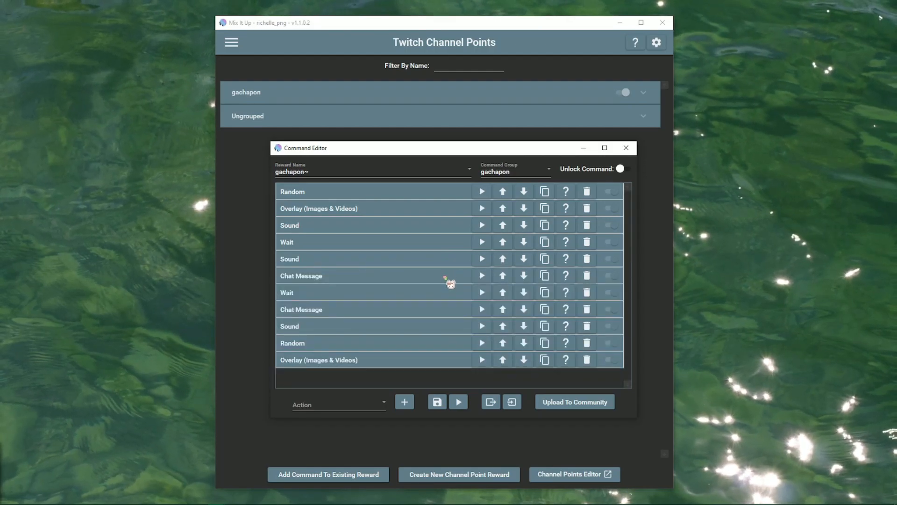
click(448, 279)
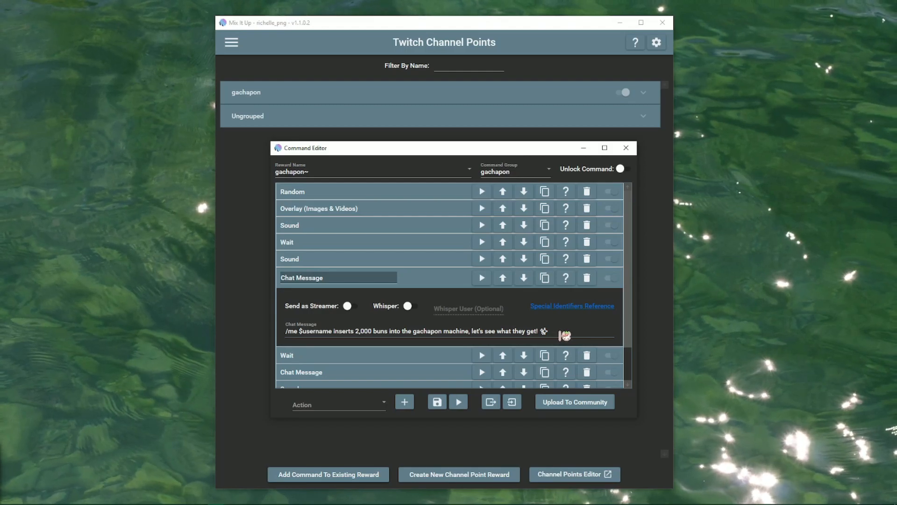
click(443, 283)
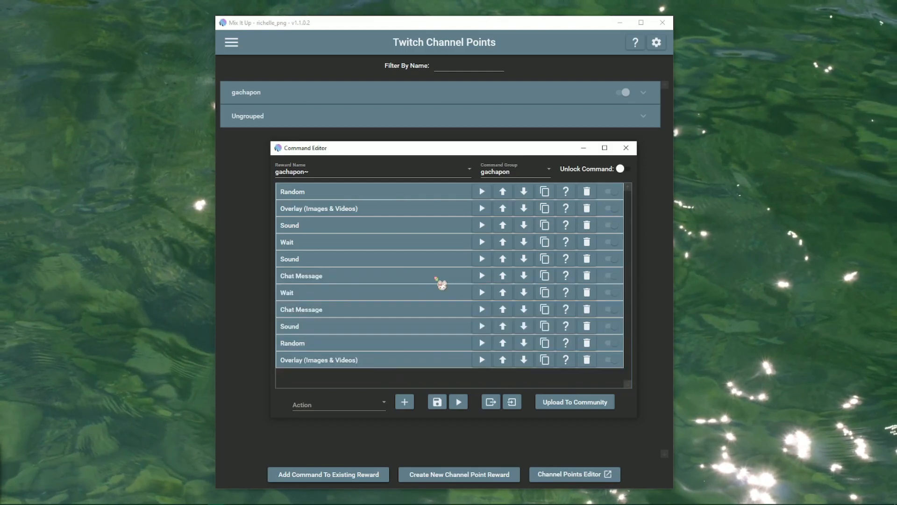
click(437, 291)
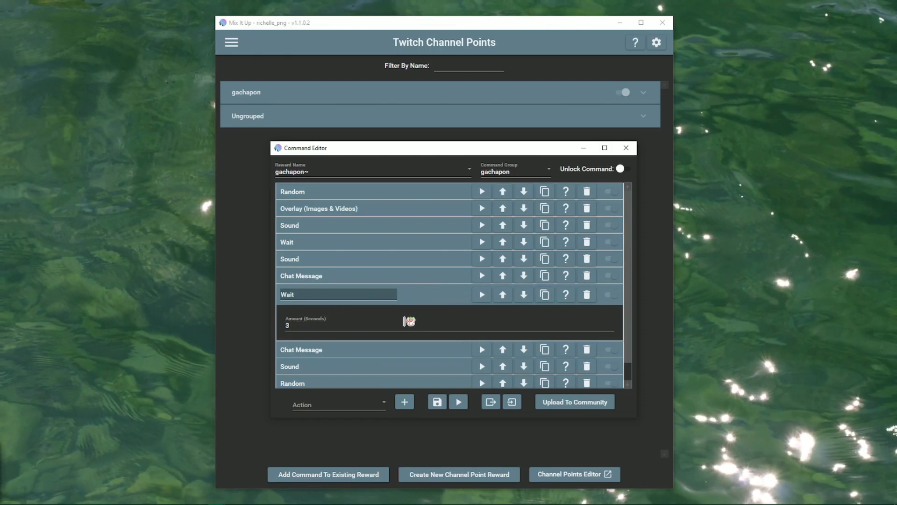
click(438, 297)
click(437, 315)
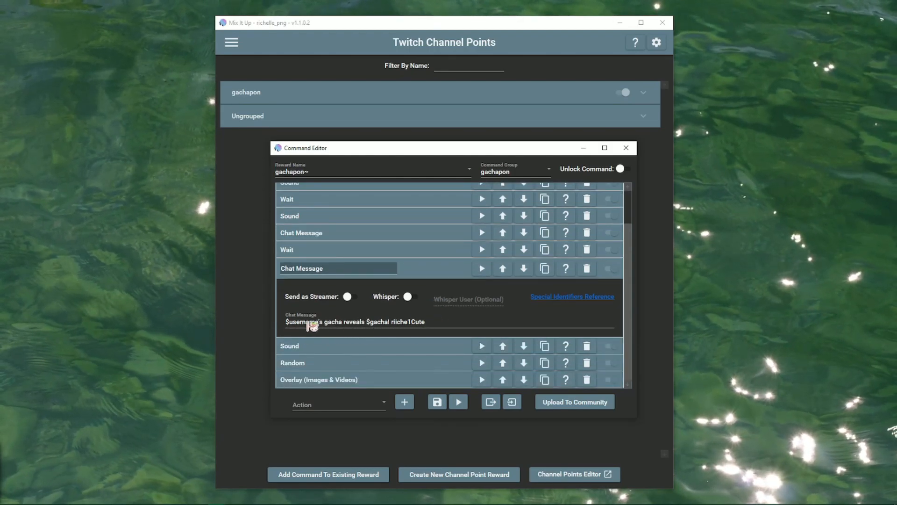
click(440, 270)
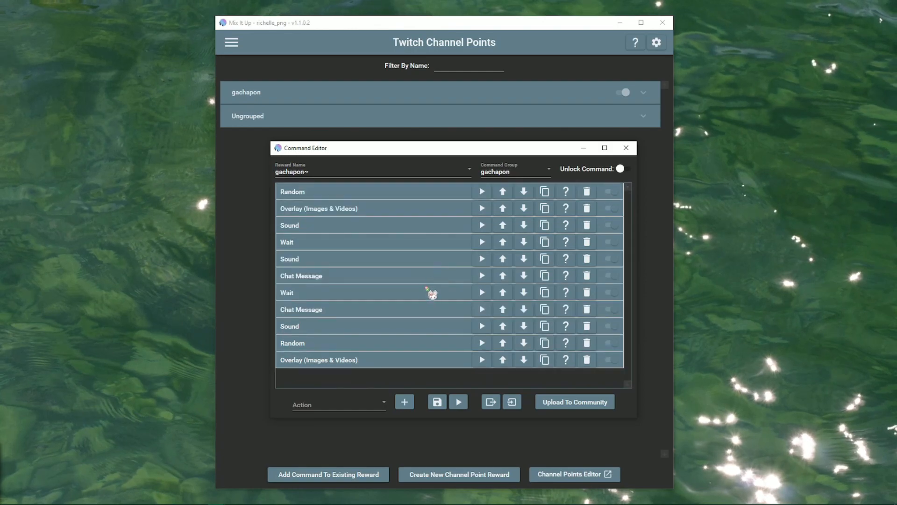
click(409, 325)
scroll(422, 323, down, 1)
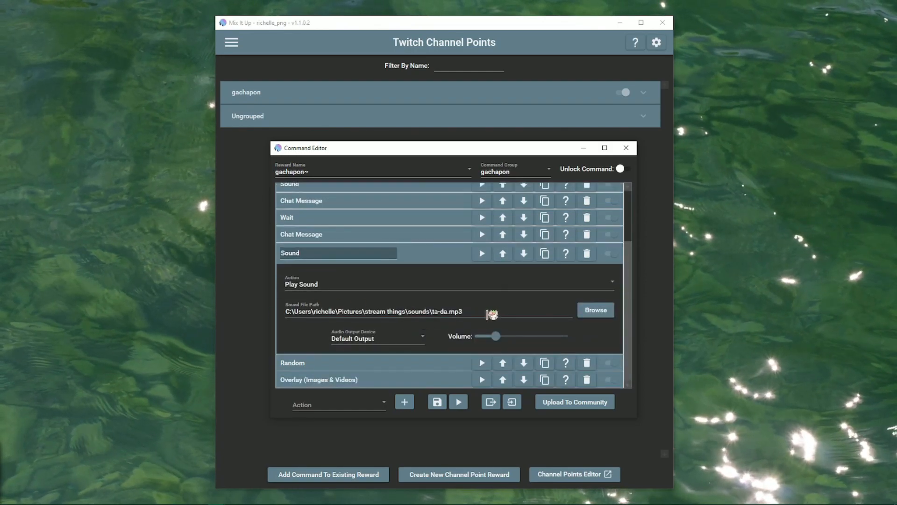
click(424, 259)
click(413, 326)
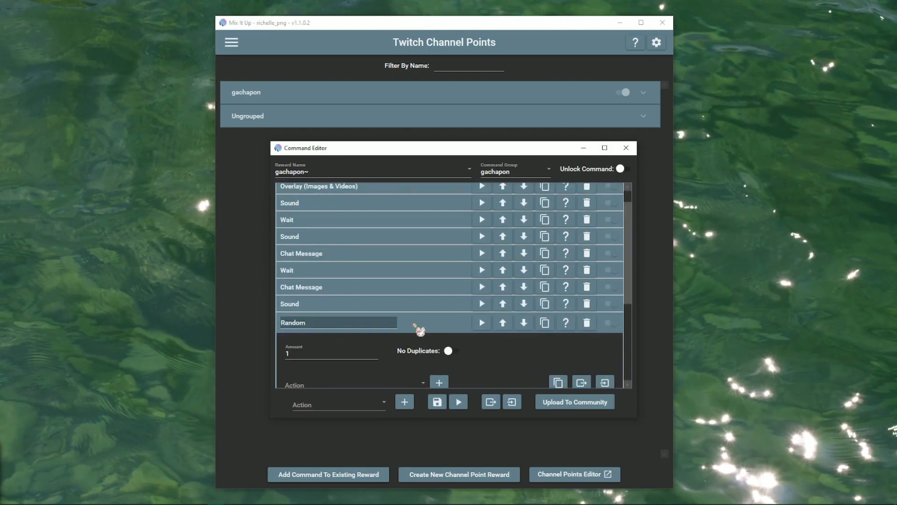
scroll(419, 333, down, 7)
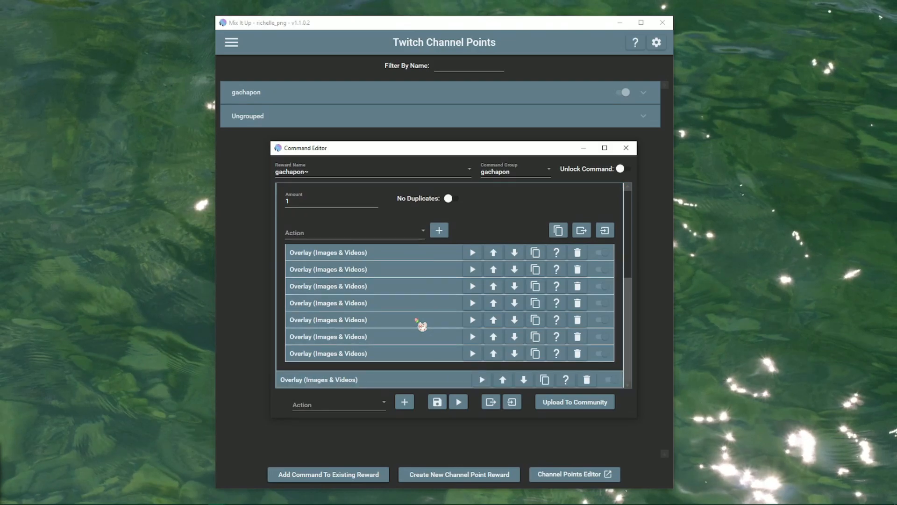
scroll(417, 322, up, 1)
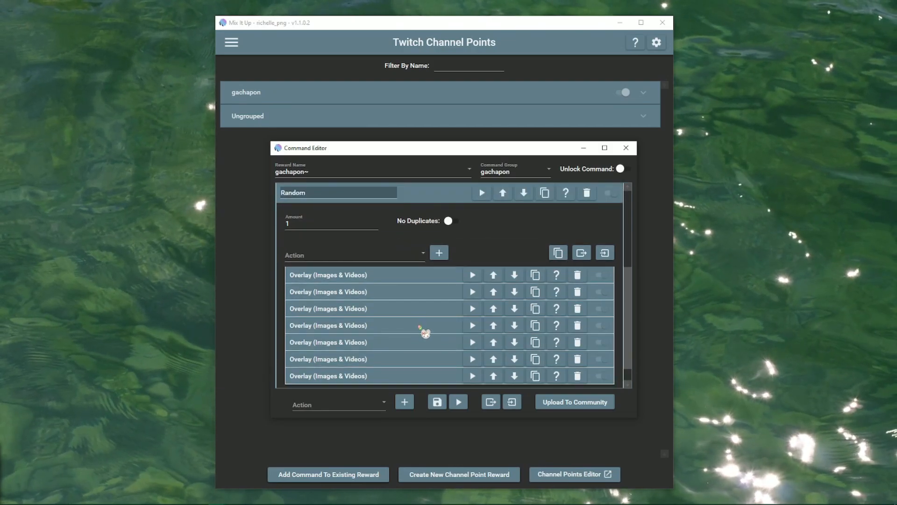
key(alt+Tab)
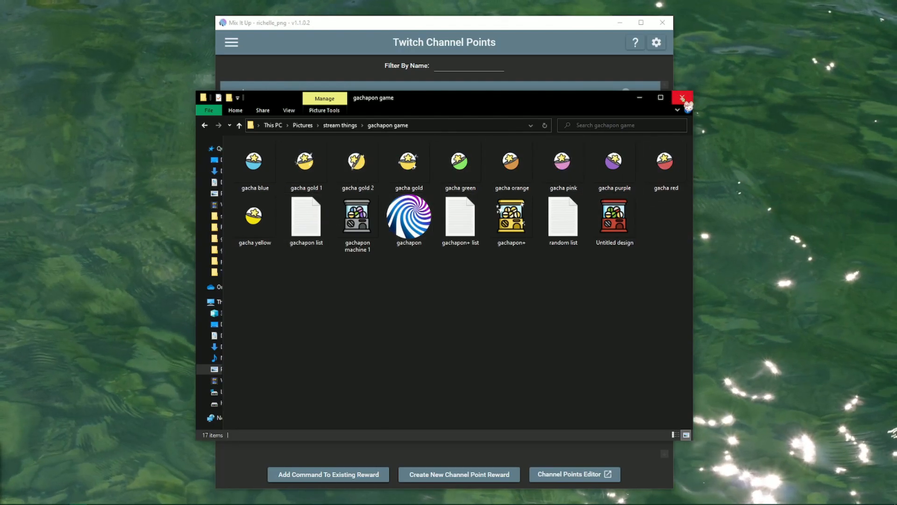
click(683, 99)
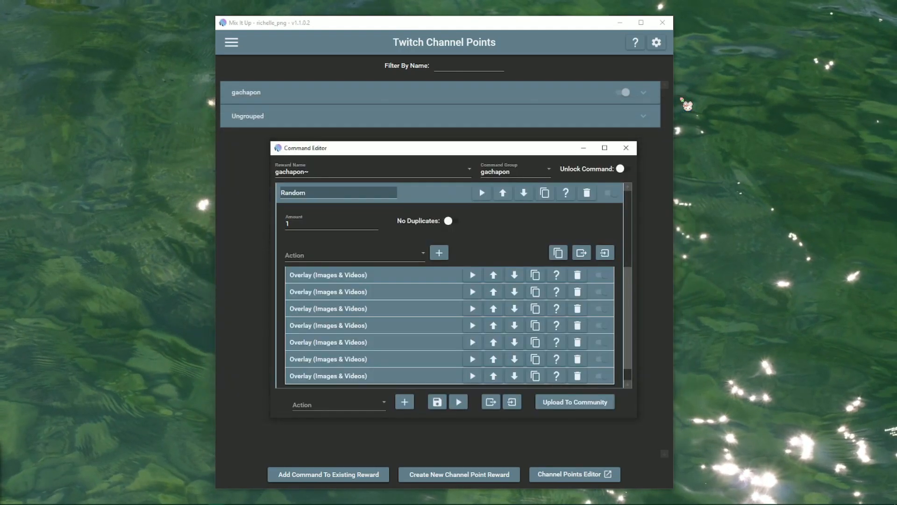
scroll(476, 252, down, 1)
scroll(476, 252, up, 2)
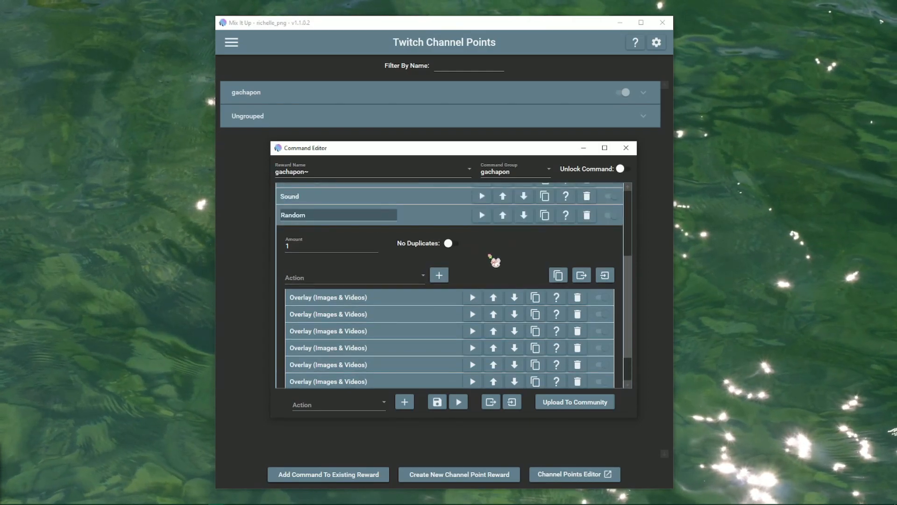
scroll(491, 257, down, 2)
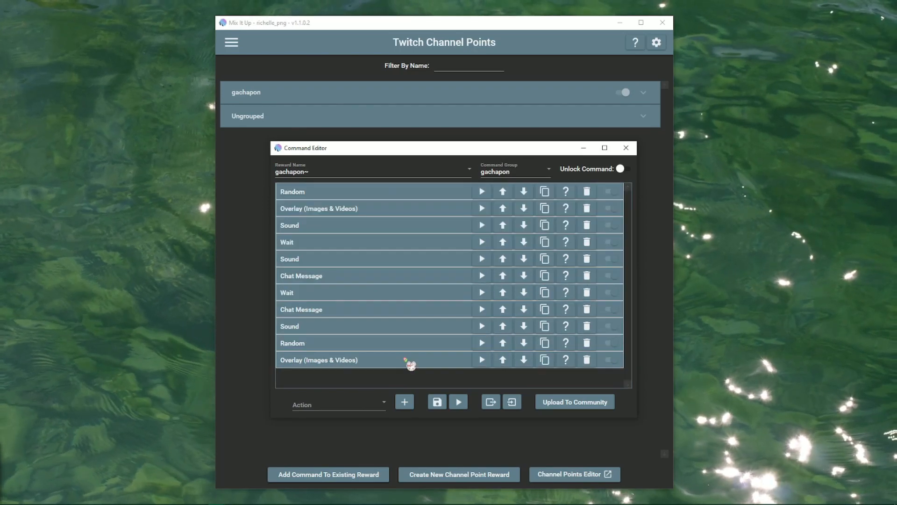
Review the last overlay's $gacha text, then expand the Random action of the random item! command.
click(403, 359)
scroll(404, 359, down, 5)
scroll(428, 345, down, 3)
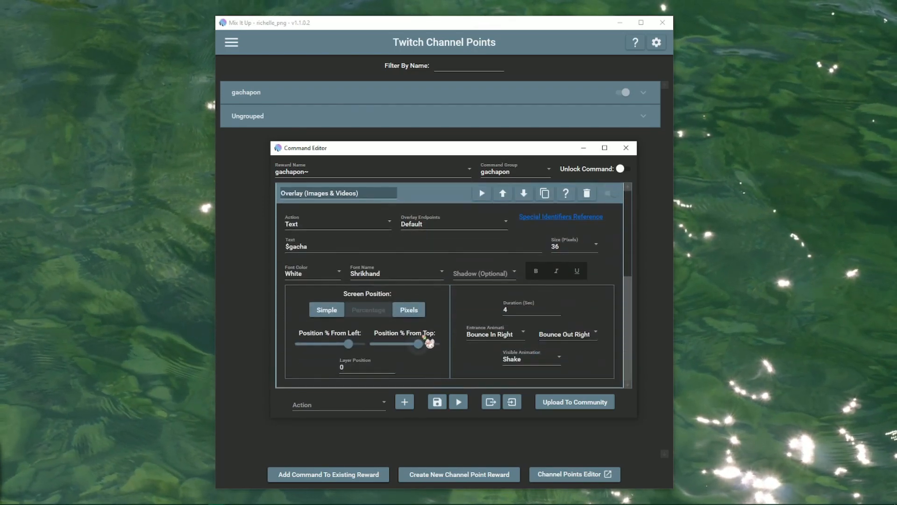
drag(316, 250, 283, 249)
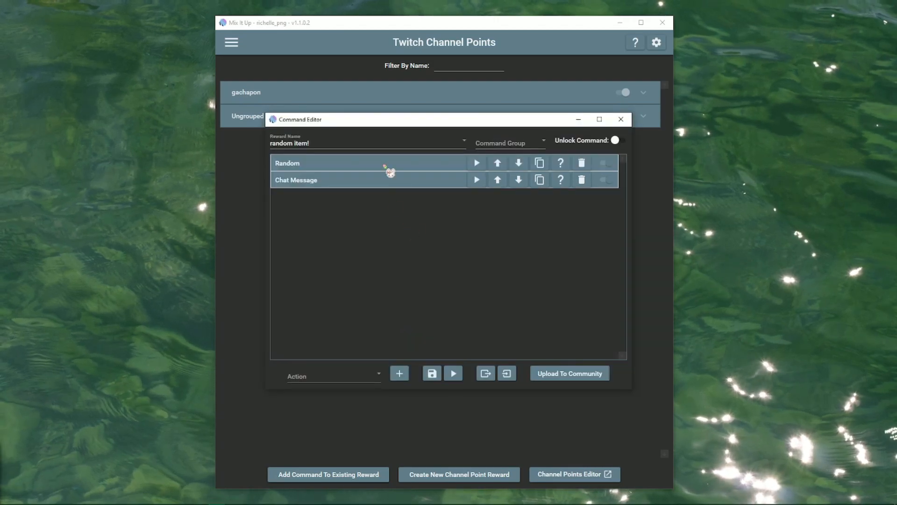
click(389, 166)
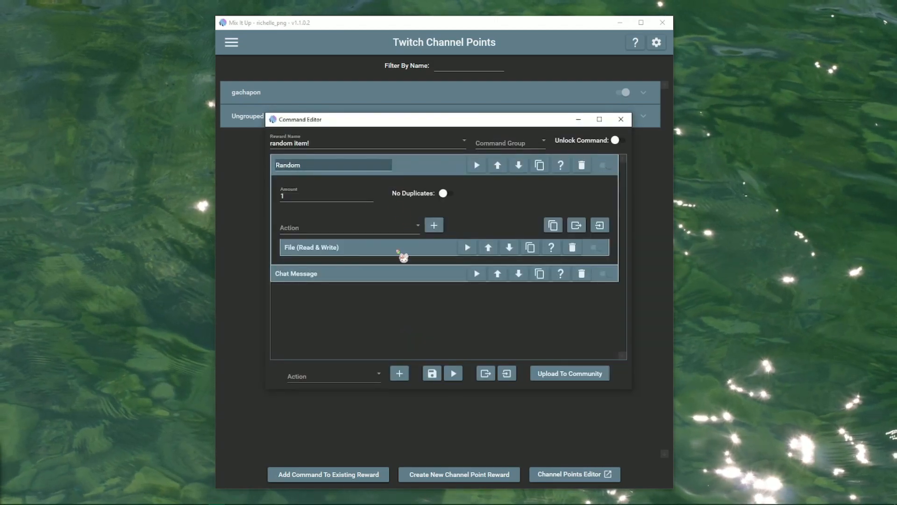
click(399, 251)
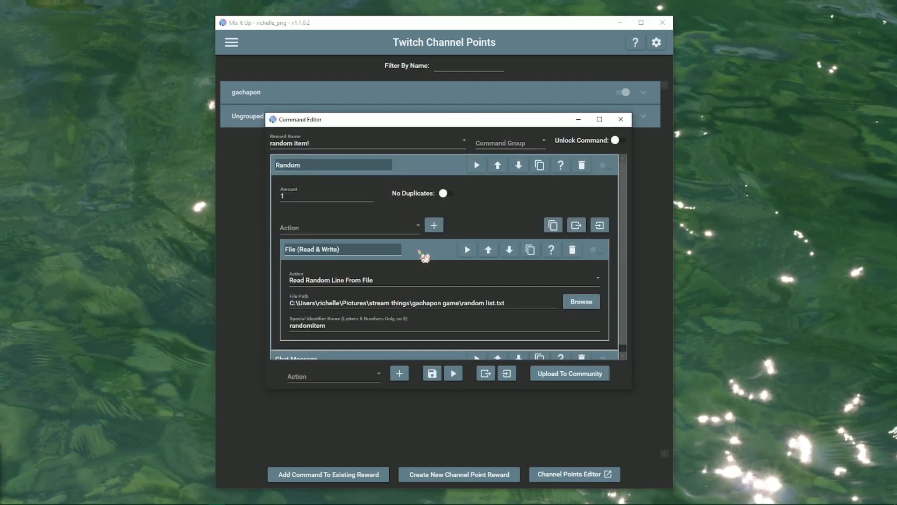
click(421, 251)
click(402, 275)
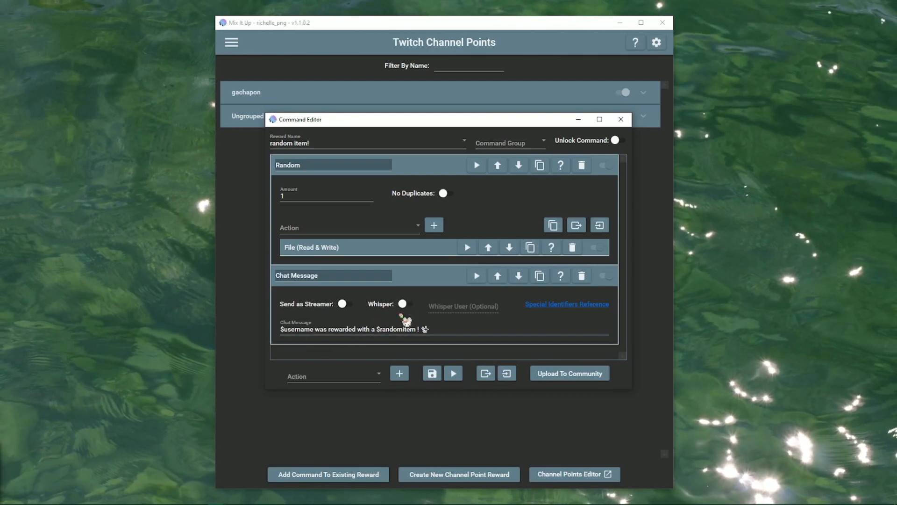
click(413, 279)
click(412, 169)
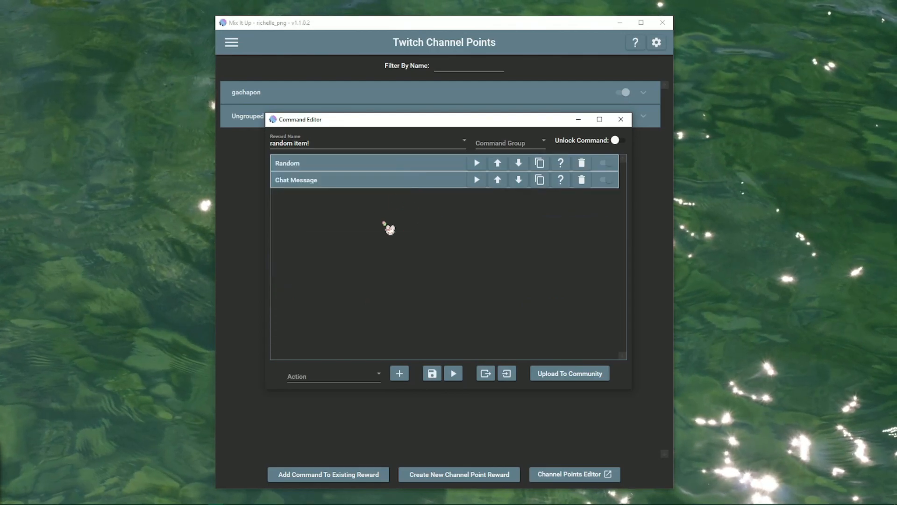
Add an Overlay (Images & Videos) action to the reward, set to show an image.
click(374, 381)
scroll(377, 337, down, 4)
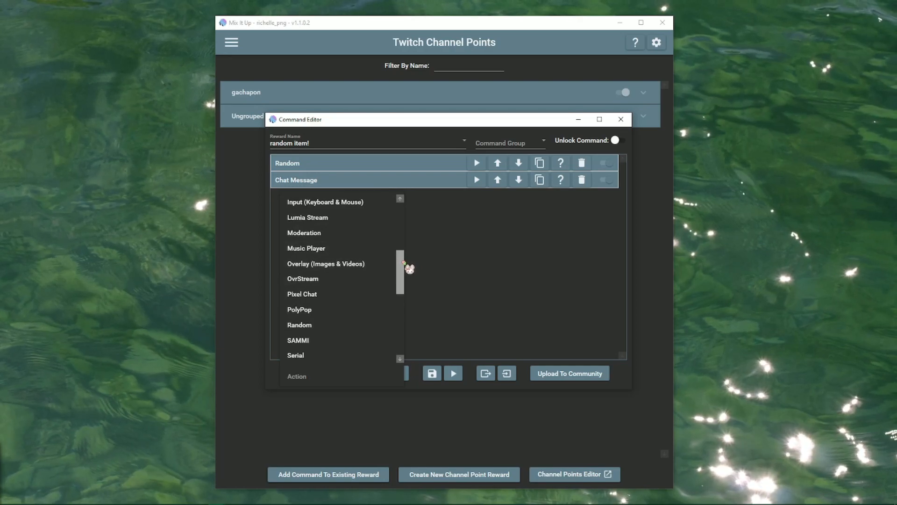
click(333, 265)
click(402, 375)
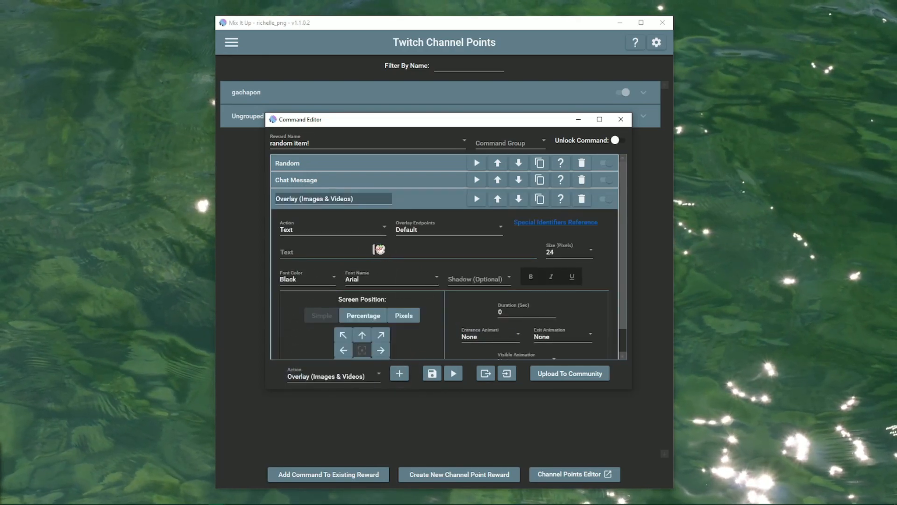
click(309, 230)
click(307, 244)
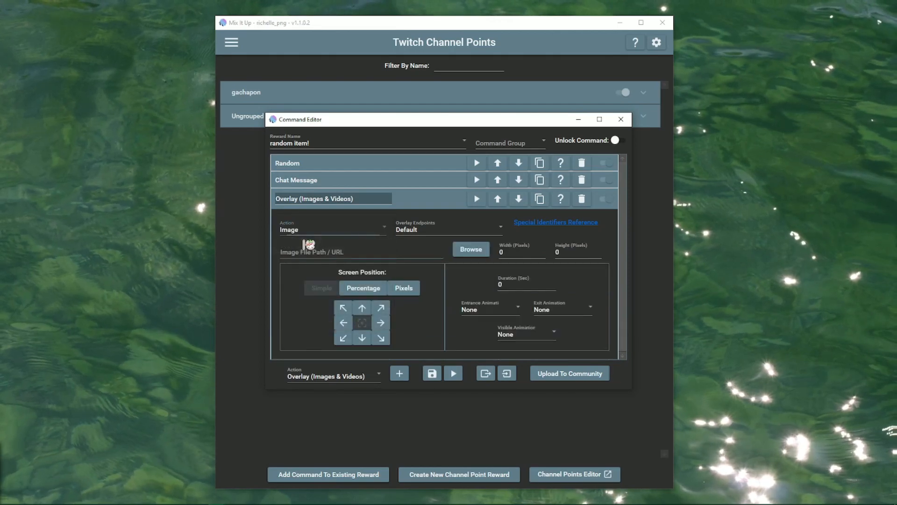
Load the Untitled design picture and size it 400×400.
click(474, 254)
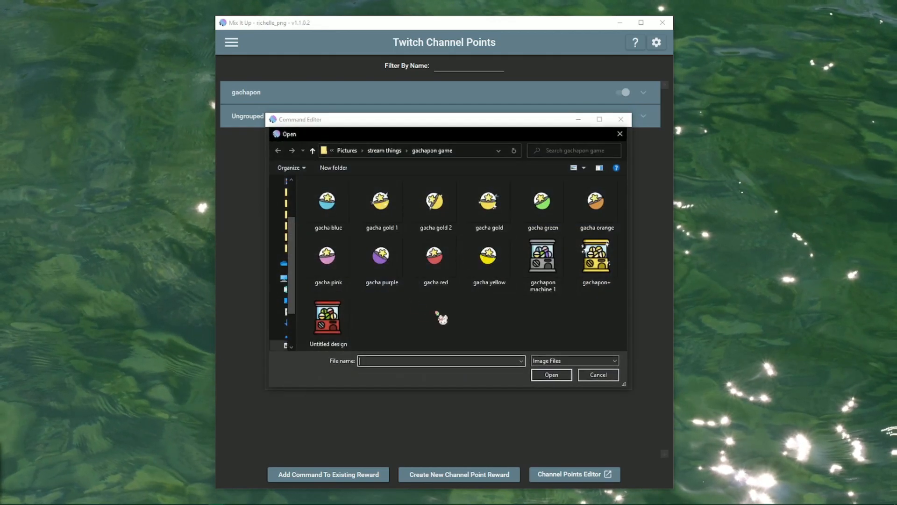
double_click(327, 318)
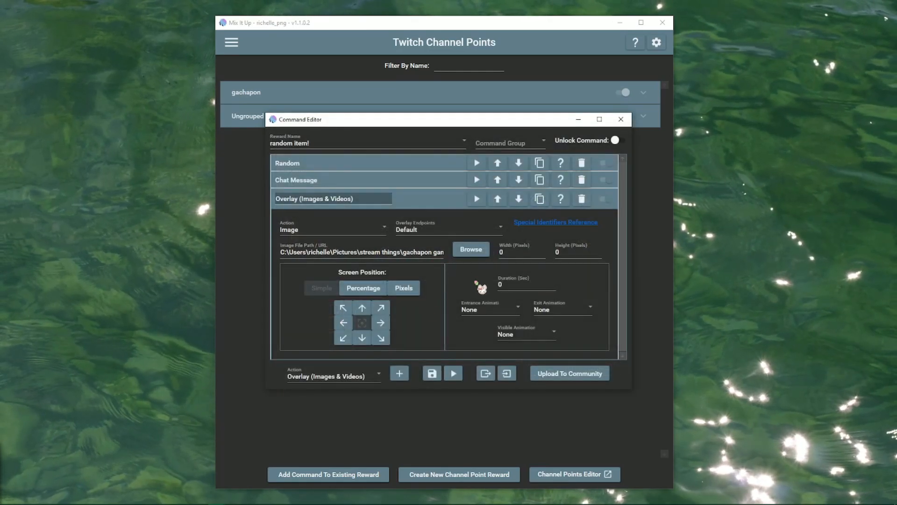
click(509, 252)
text(400)
key(Tab)
text(400)
click(517, 285)
Give the overlay a 3-second duration, Slide In Right entrance, Slide Out Right exit, and Shake while visible.
text(3)
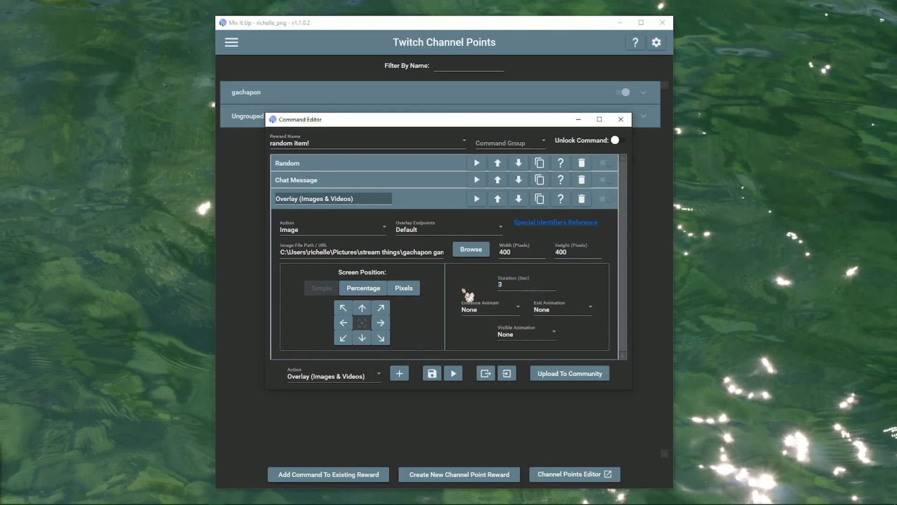
click(496, 316)
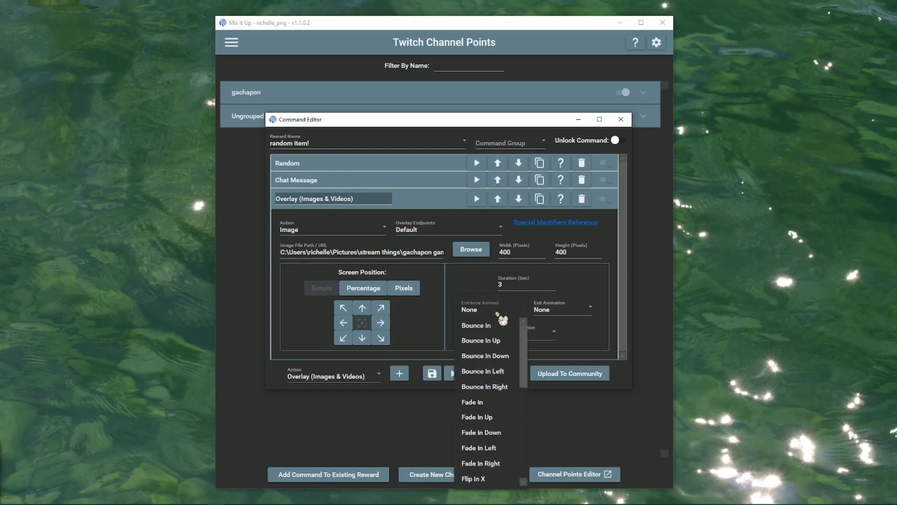
drag(524, 344, 523, 398)
scroll(519, 409, down, 1)
click(501, 417)
click(581, 309)
scroll(601, 406, down, 4)
scroll(608, 398, down, 3)
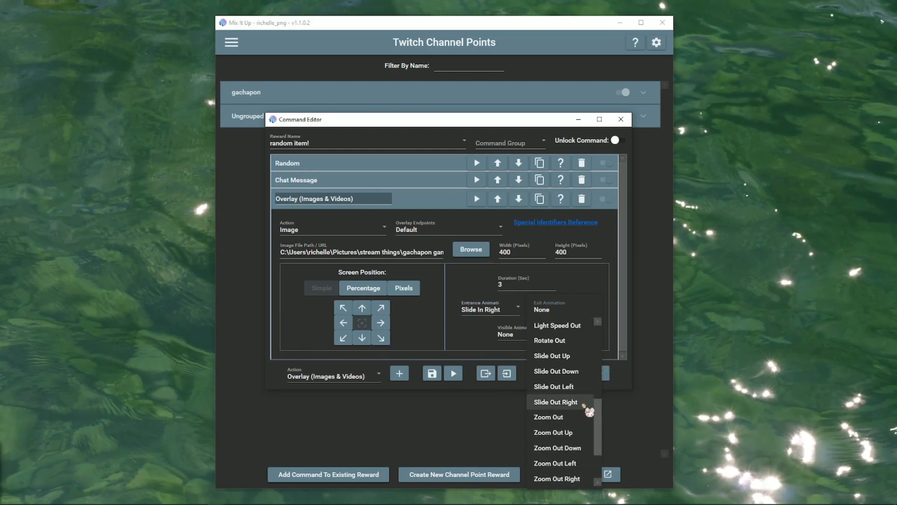
click(584, 405)
click(561, 337)
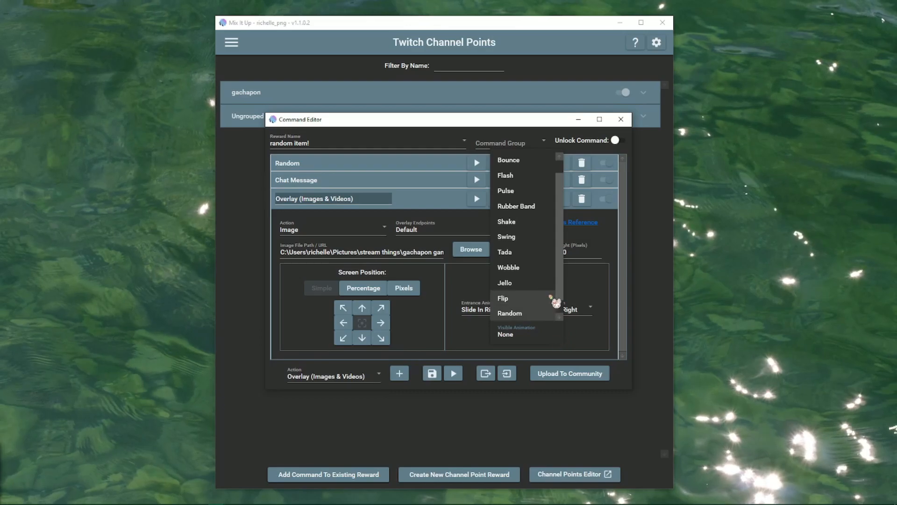
click(509, 222)
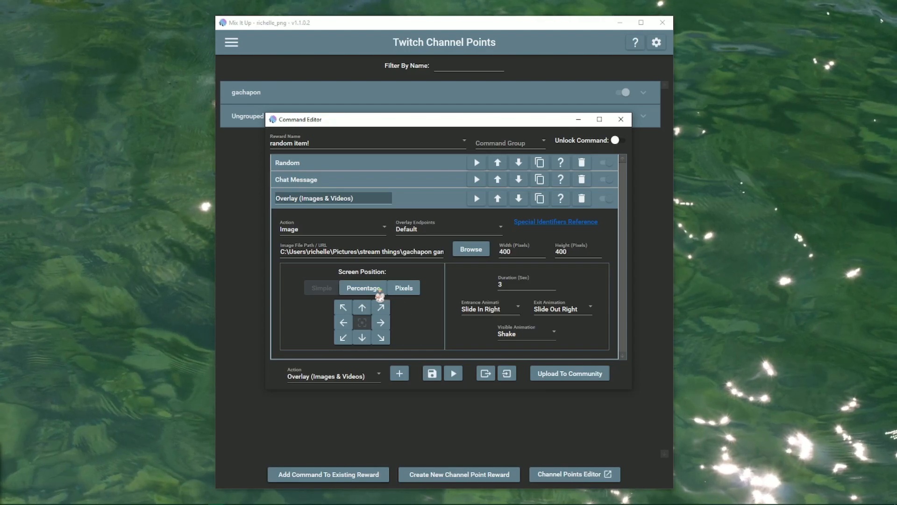
Switch to percentage positioning and drag the overlay to 83% from the left.
click(380, 290)
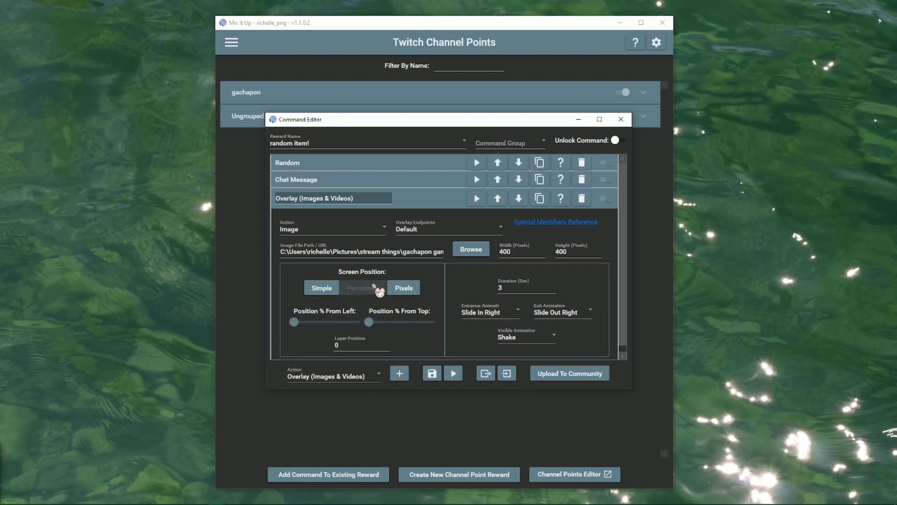
scroll(407, 338, down, 1)
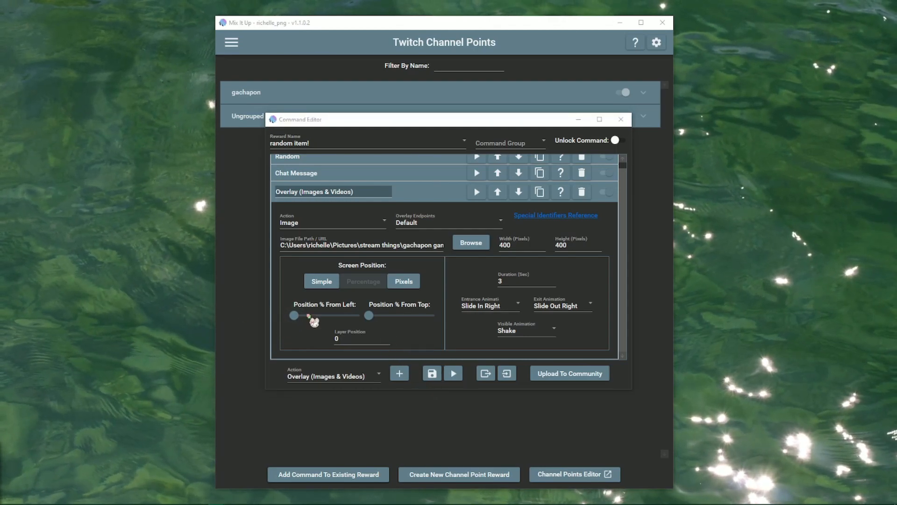
drag(295, 316, 398, 321)
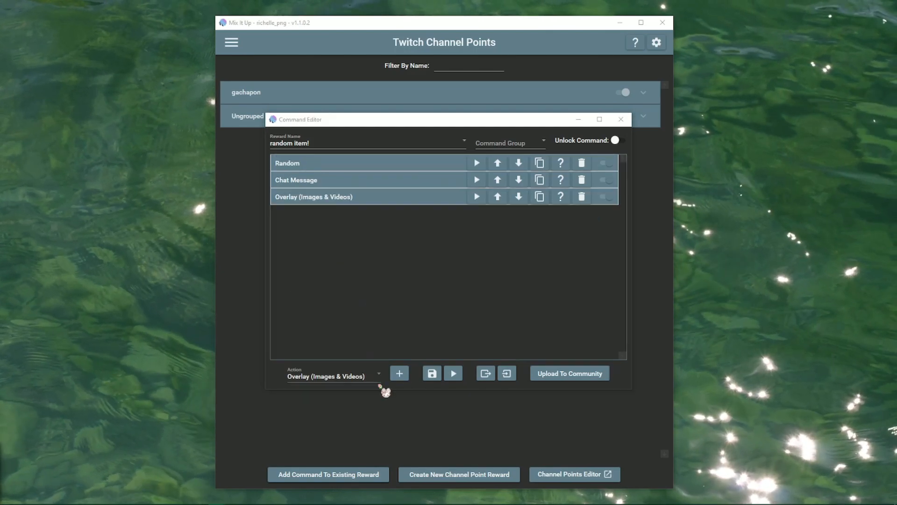
Add a Sound action after the image overlay.
click(365, 376)
scroll(363, 330, down, 3)
drag(401, 327, 400, 295)
click(358, 295)
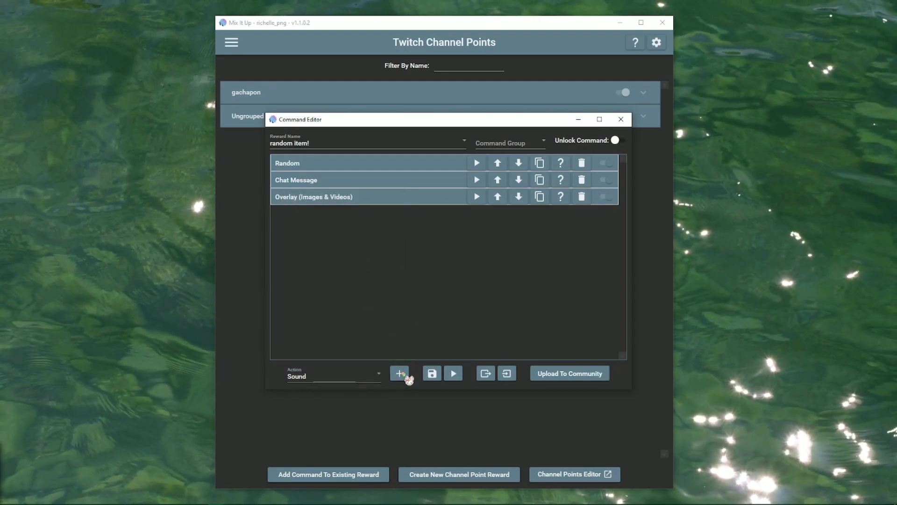
click(401, 373)
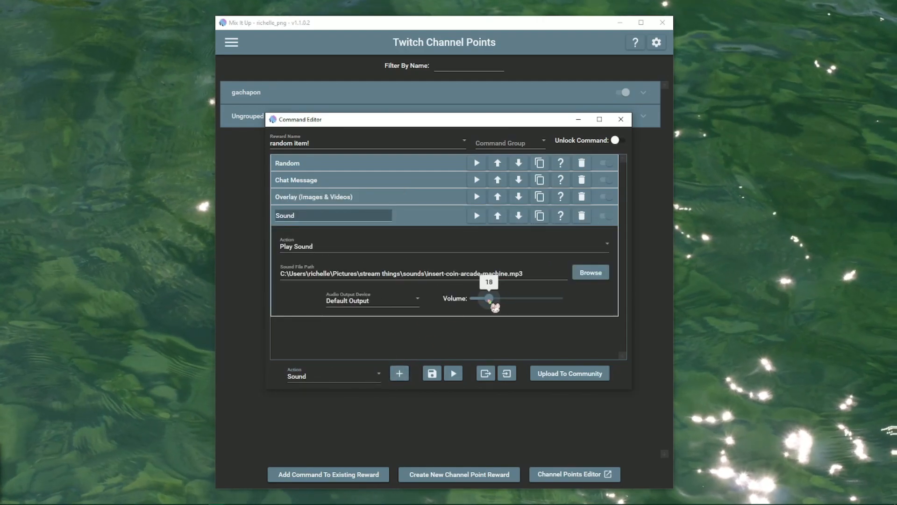
Set the insert-coin-arcade-machine.mp3 volume to 16, preview it, and collapse the row.
drag(491, 304, 494, 307)
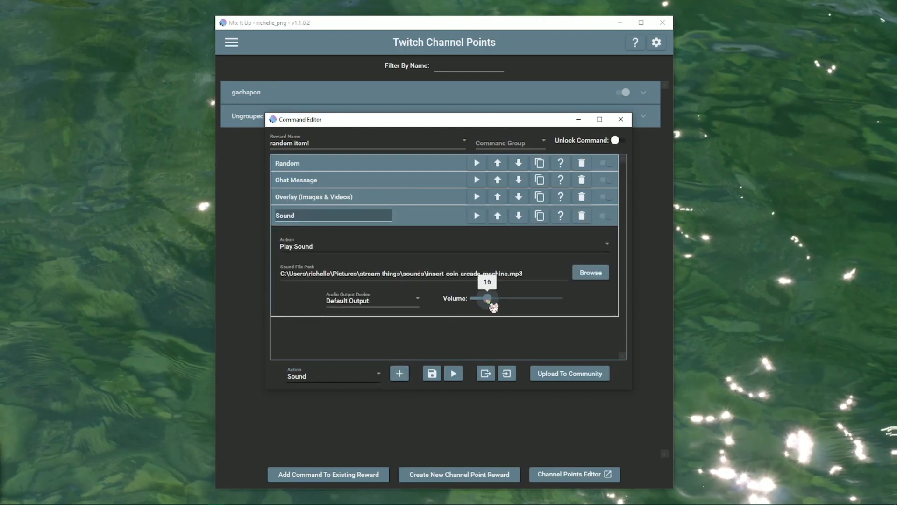
click(474, 217)
click(474, 216)
click(477, 218)
click(480, 220)
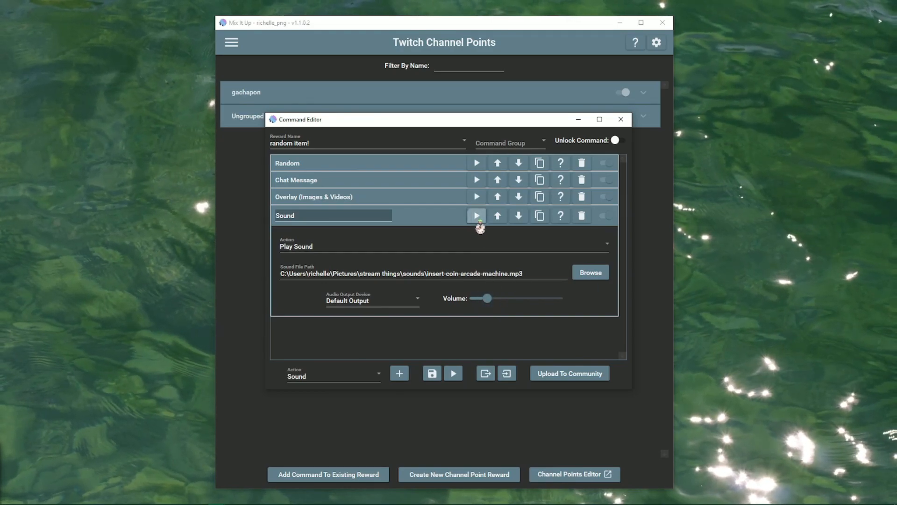
click(433, 219)
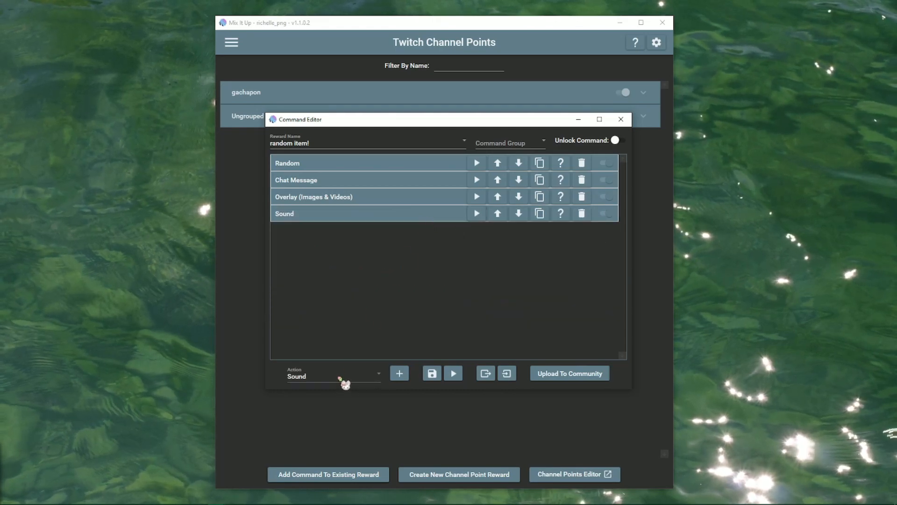
Add a Wait action after the sound.
click(369, 378)
scroll(383, 336, down, 2)
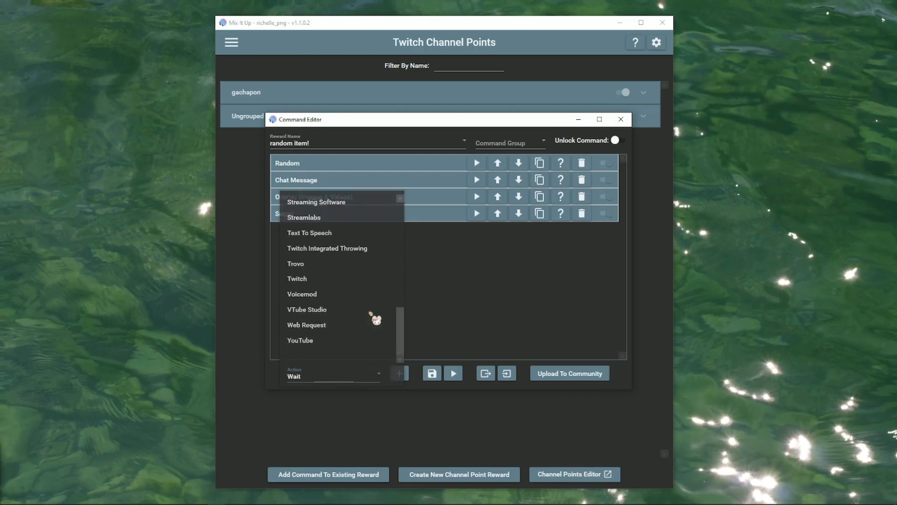
click(400, 373)
click(362, 261)
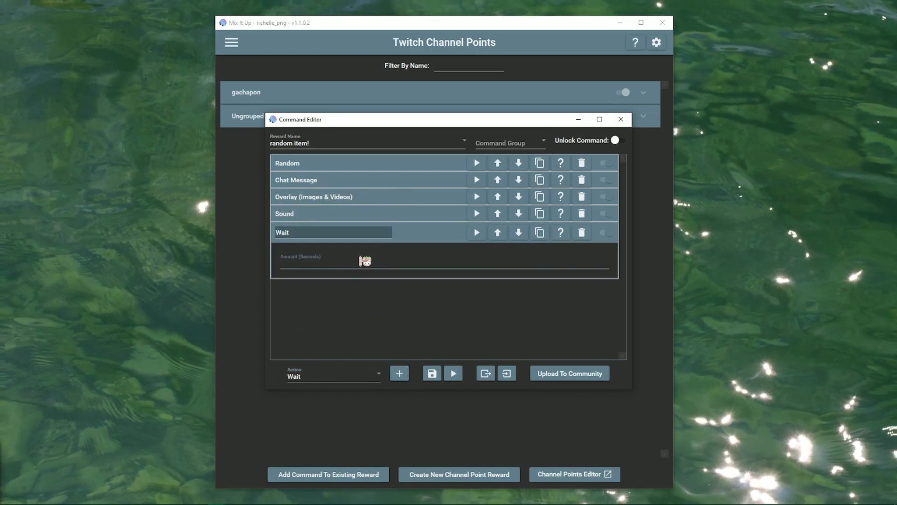
click(440, 235)
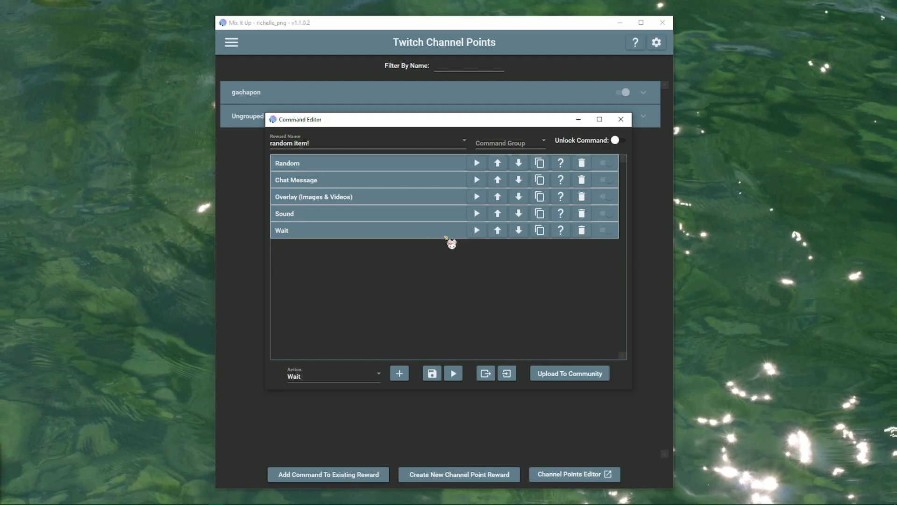
Duplicate the insert-coin sound action and play both copies to check them.
click(542, 214)
click(336, 253)
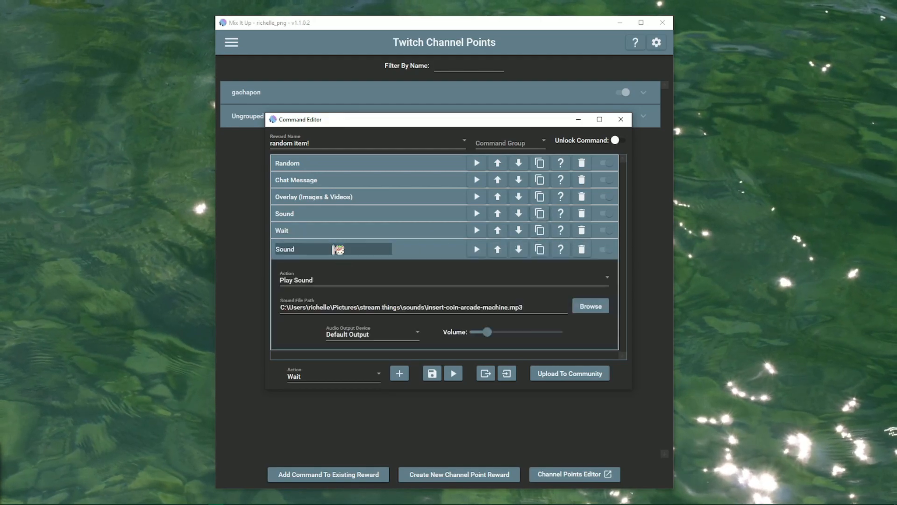
click(423, 254)
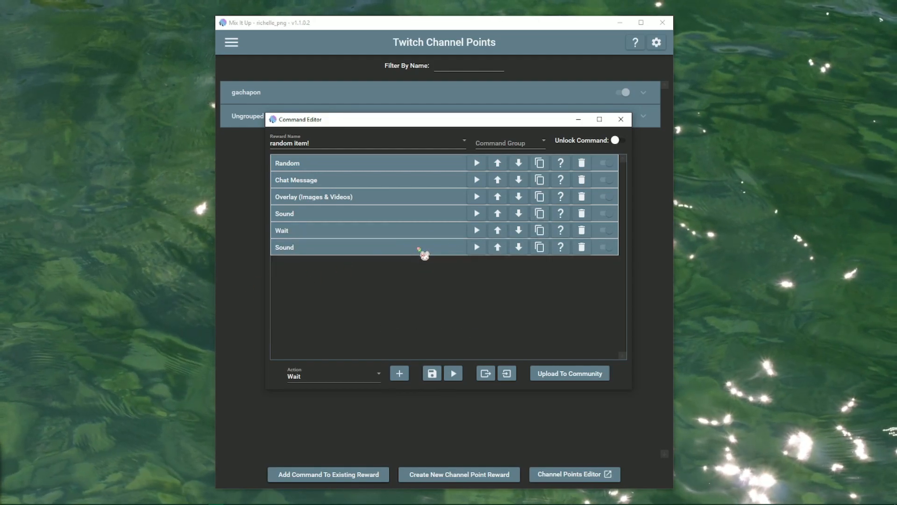
click(476, 214)
click(483, 247)
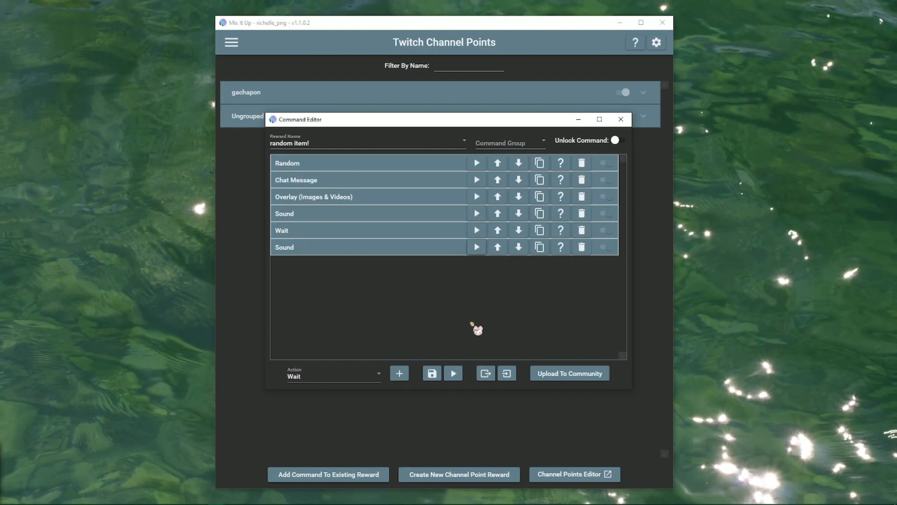
Add a /me chat message announcing $username spent 2000 channel points on the machine.
click(373, 378)
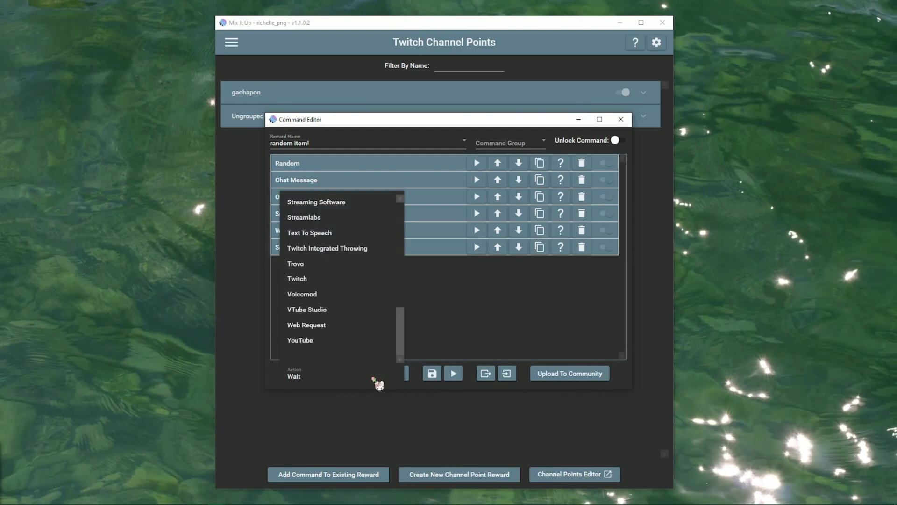
drag(408, 344, 405, 234)
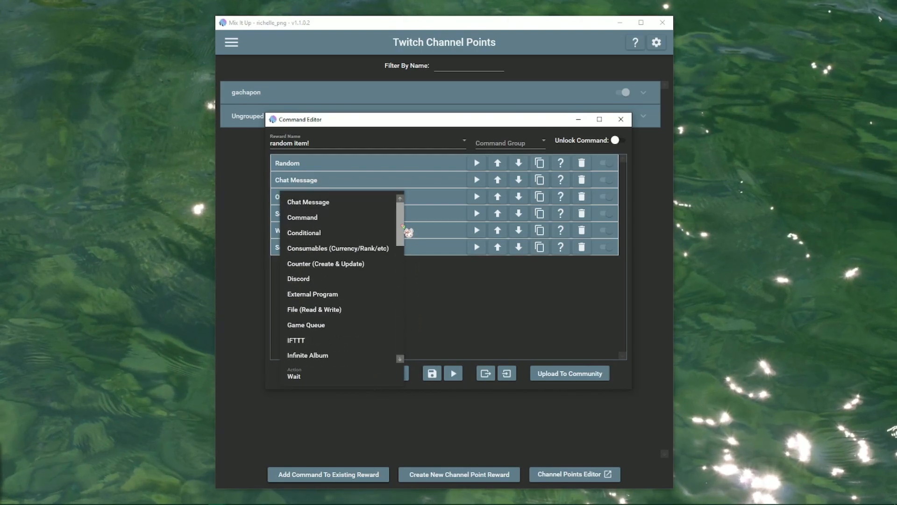
click(386, 208)
click(400, 374)
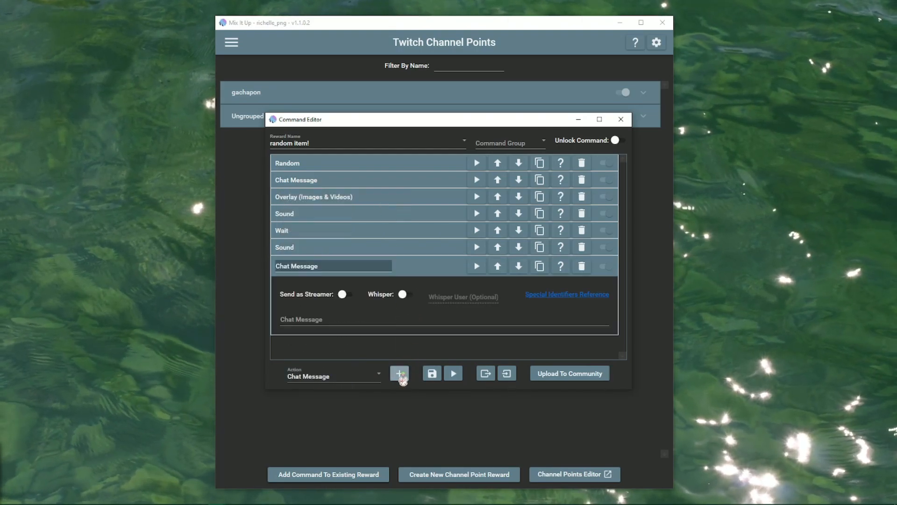
text(/me $username spent 2000 channel points on the random item machine! let's see what they get!)
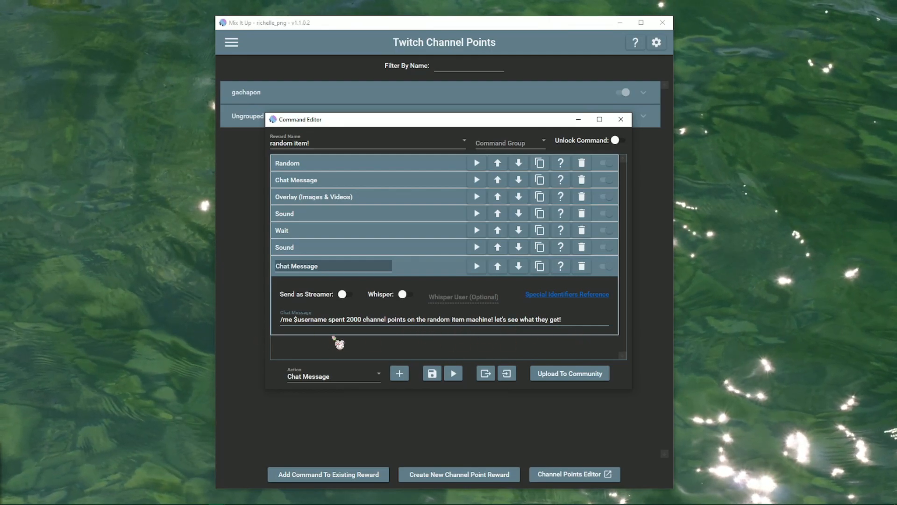
click(441, 271)
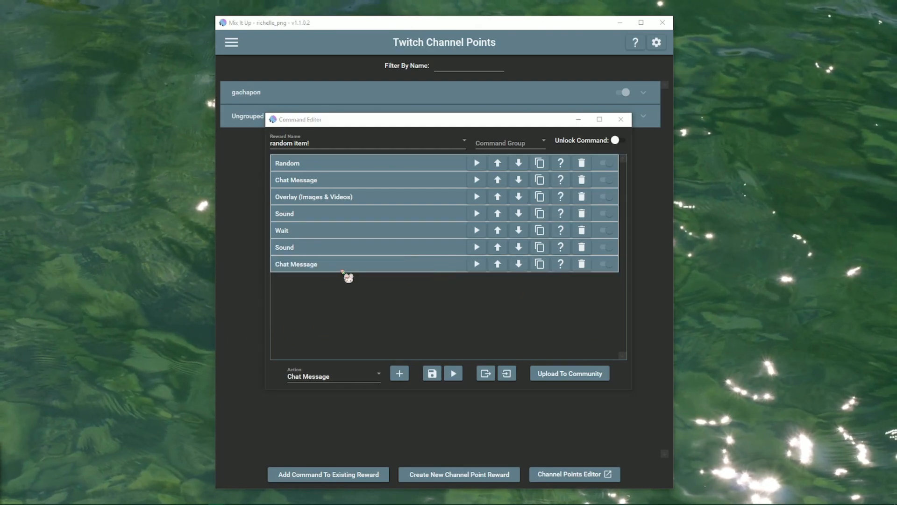
Add a second Wait action at the end of the list.
click(355, 372)
scroll(402, 317, down, 10)
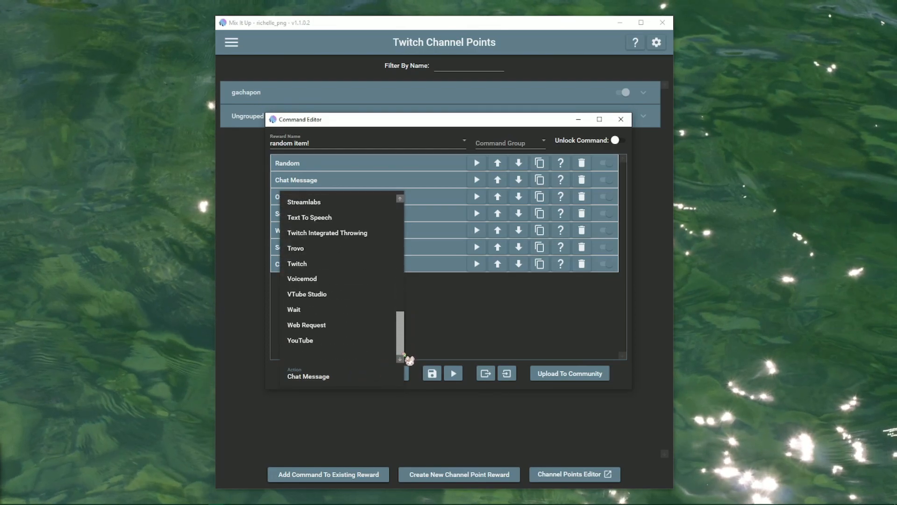
click(353, 311)
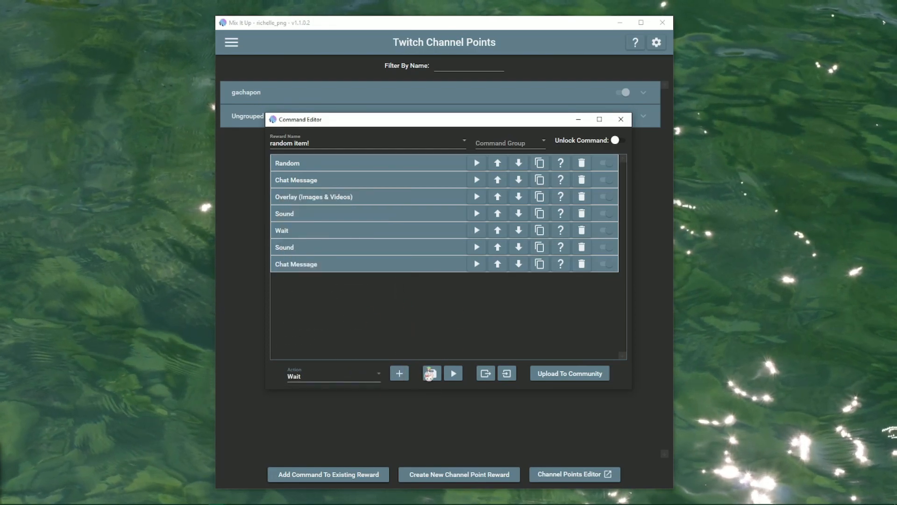
click(401, 373)
click(422, 316)
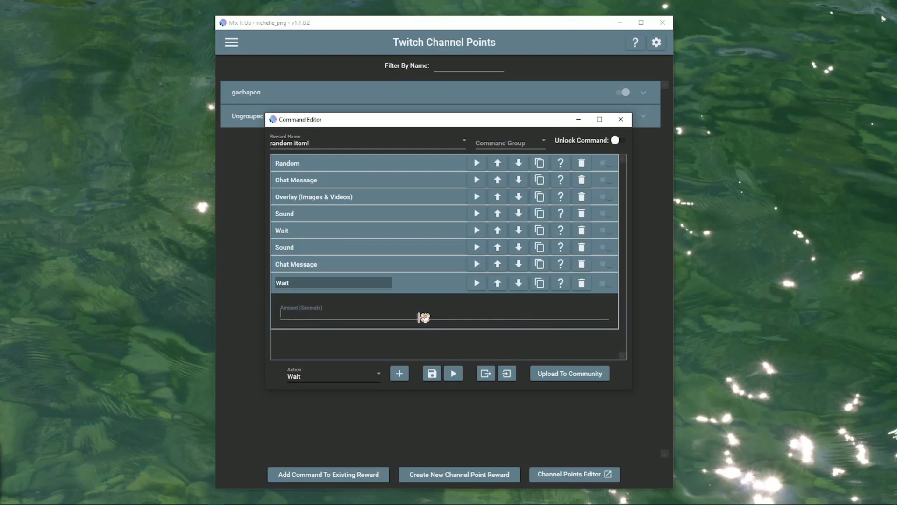
click(438, 286)
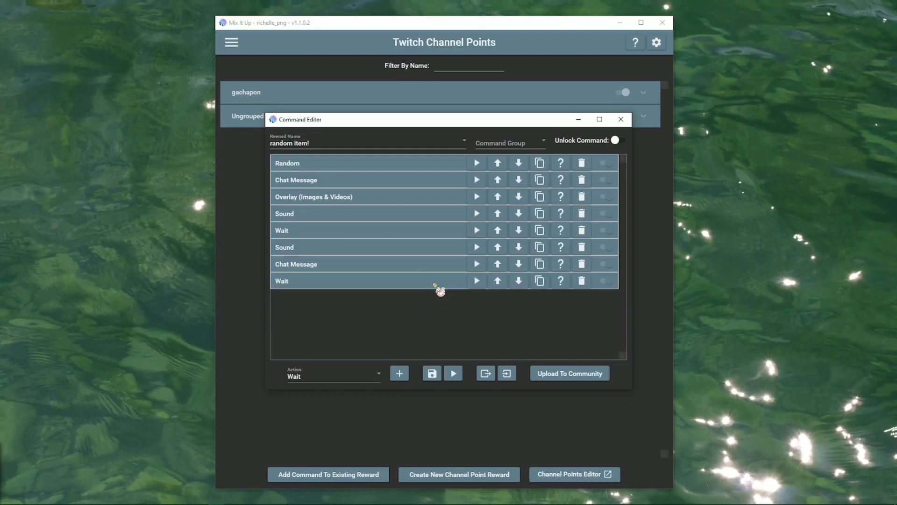
Move the 'was rewarded with' announcement to the end and review the following rows.
click(329, 181)
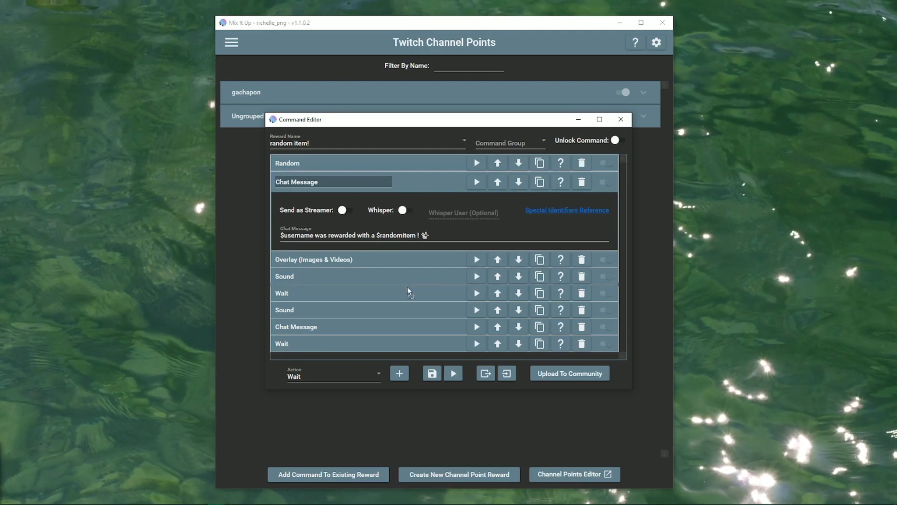
drag(402, 355, 406, 356)
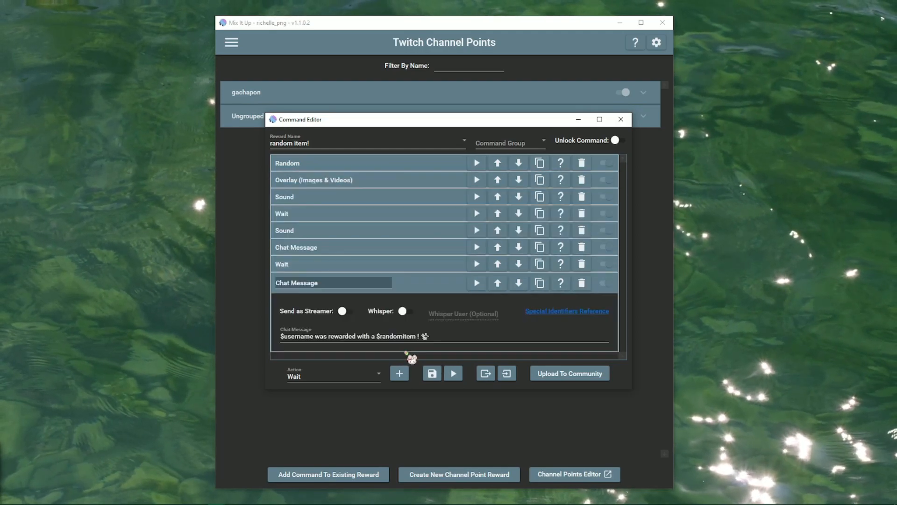
click(408, 284)
click(359, 253)
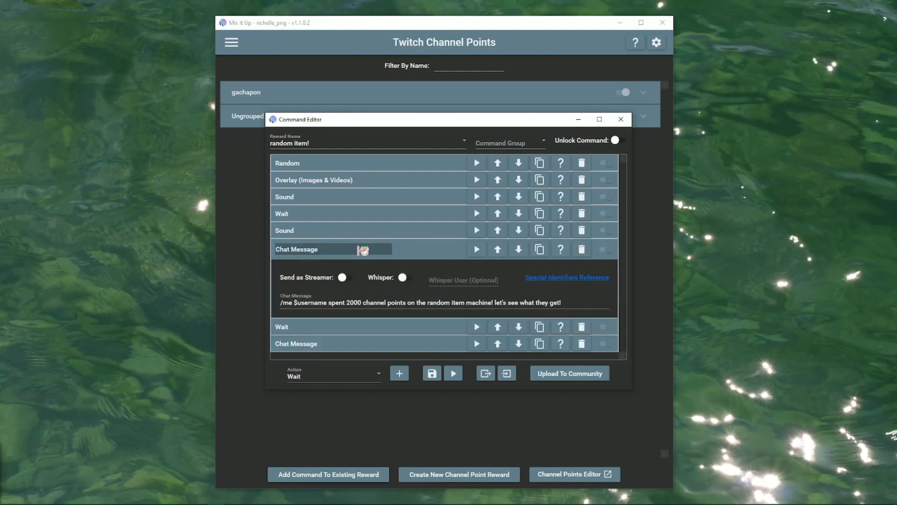
click(415, 252)
click(393, 262)
click(412, 276)
Add a ta-da Sound action at the end and preview it.
click(349, 284)
click(356, 377)
scroll(394, 343, up, 5)
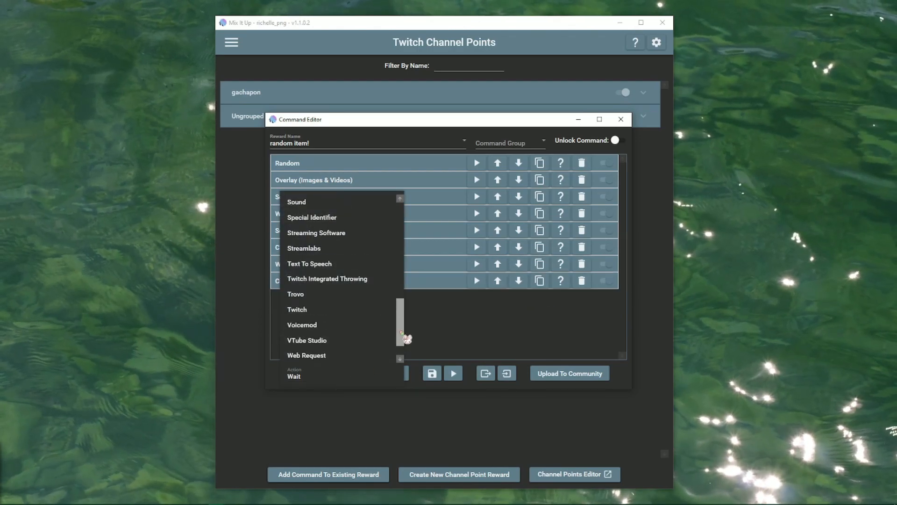
click(363, 267)
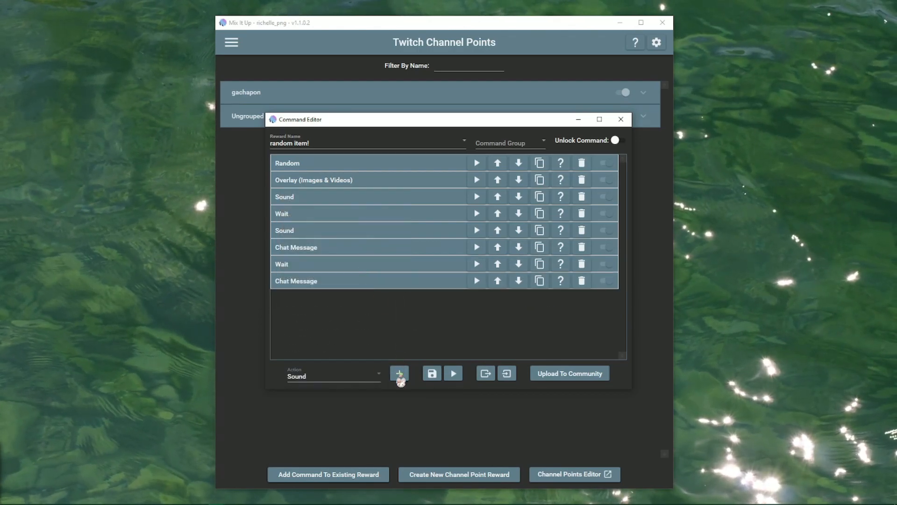
click(399, 373)
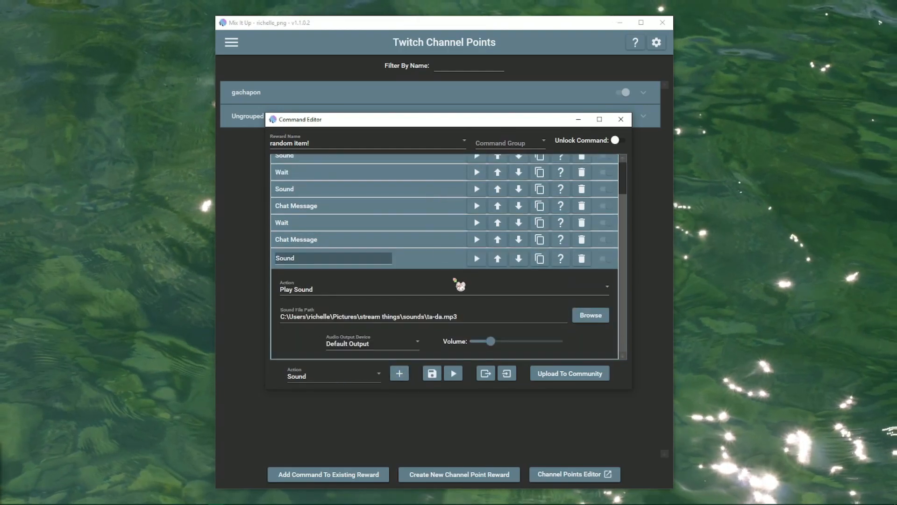
click(477, 258)
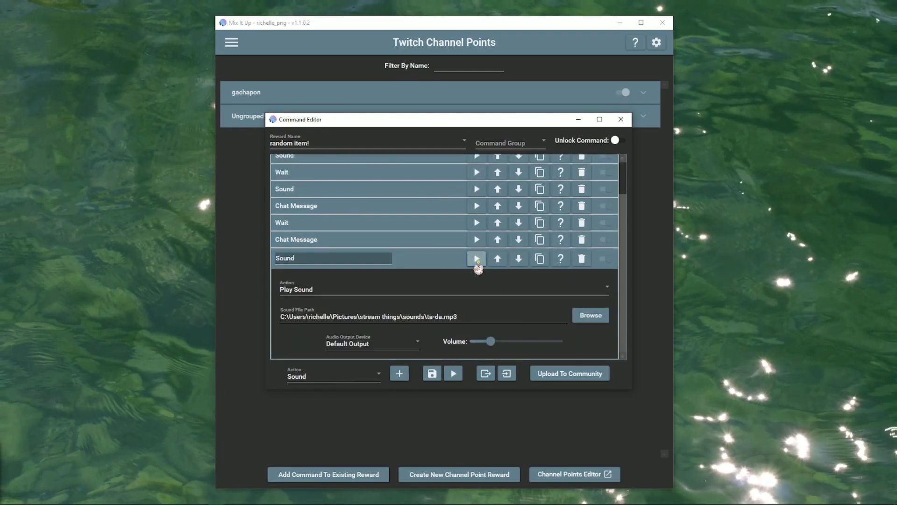
click(416, 264)
Add a Random action at the end with amount 1.
click(363, 374)
drag(401, 327, 407, 292)
click(330, 265)
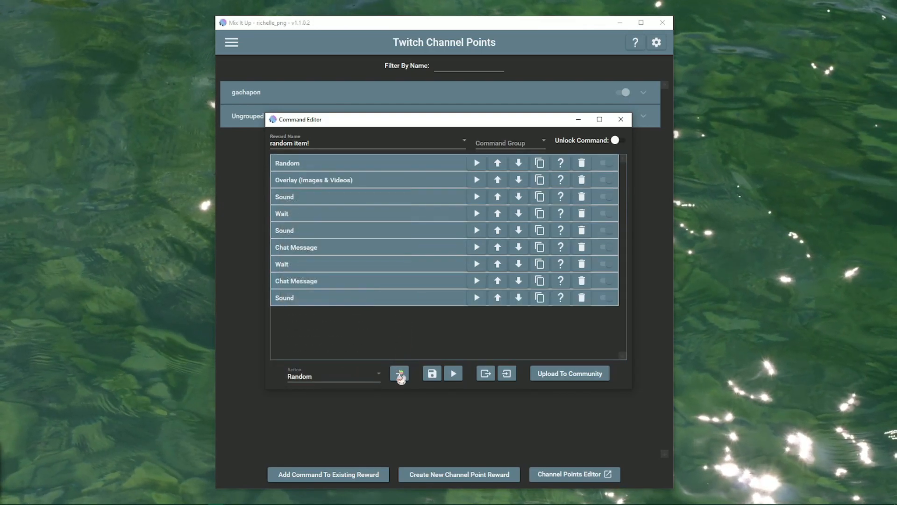
click(400, 373)
click(343, 313)
text(1)
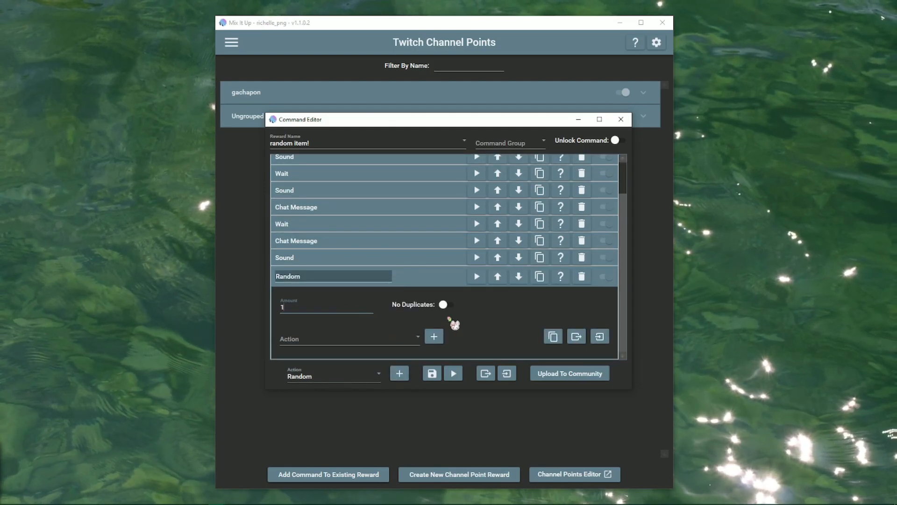
Add Overlay (Images & Videos) as an option inside the Random action.
click(411, 339)
scroll(415, 320, down, 1)
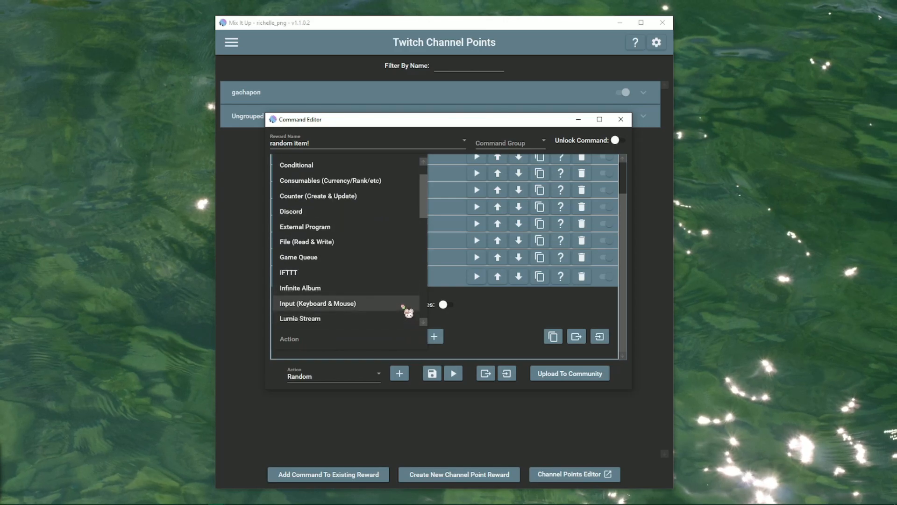
scroll(407, 305, up, 1)
scroll(395, 283, down, 2)
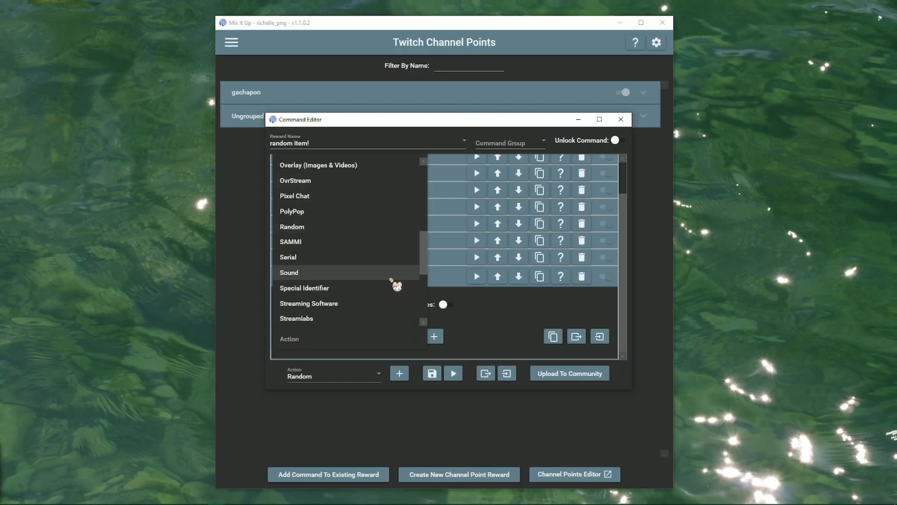
scroll(379, 227, up, 1)
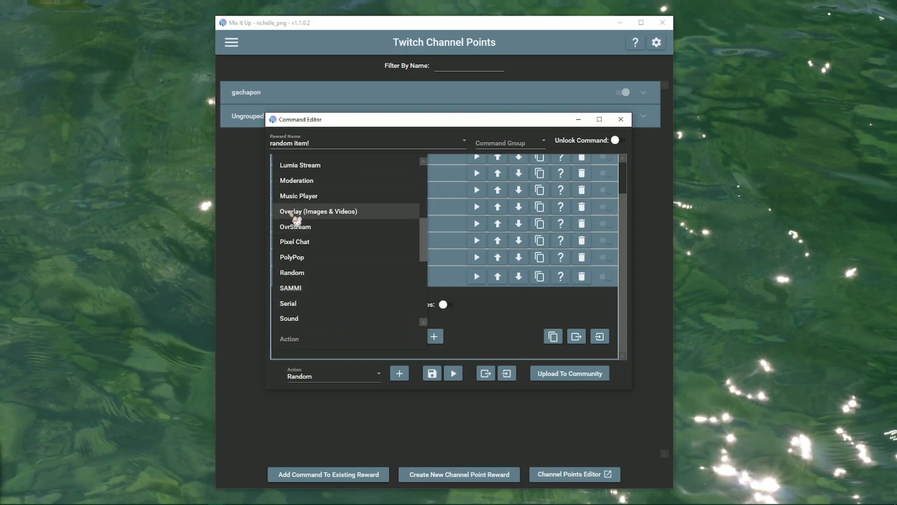
click(348, 211)
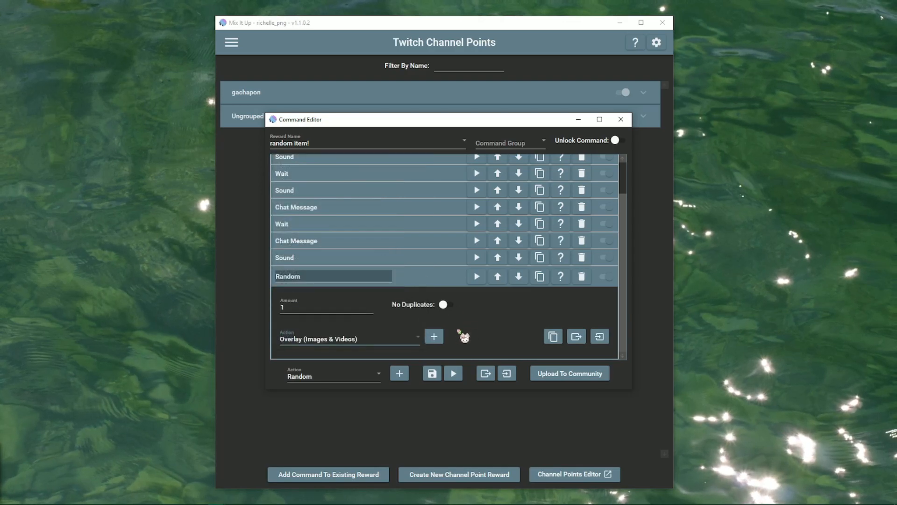
click(434, 336)
Make the Random overlay show the gacha pink image from the gachapon game folder.
scroll(477, 287, down, 6)
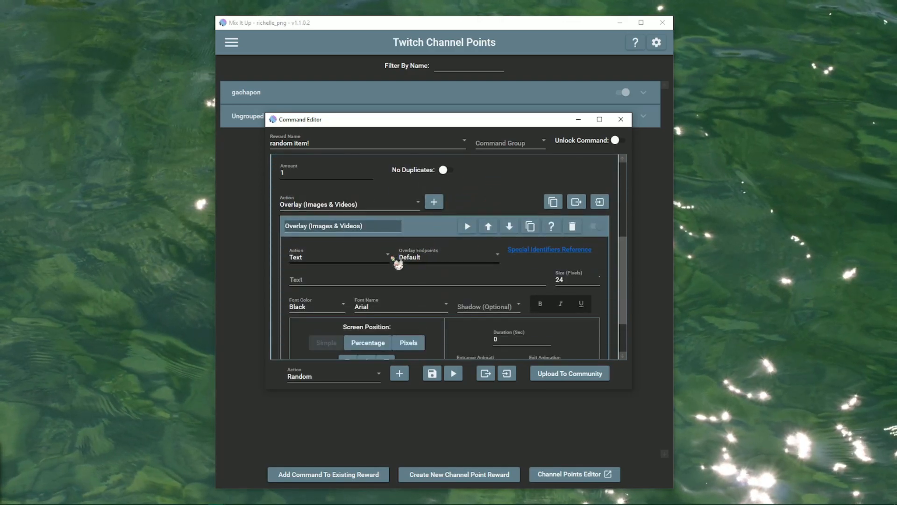
scroll(400, 263, down, 3)
click(354, 199)
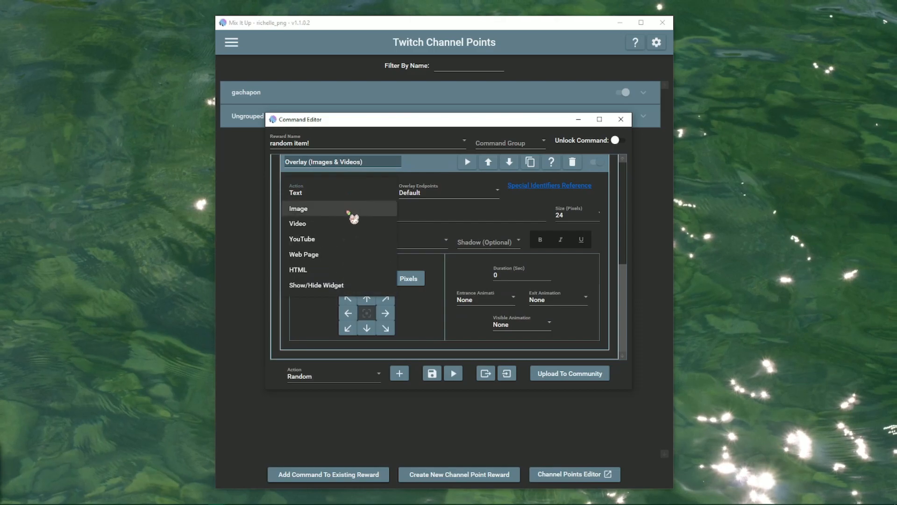
click(354, 218)
click(484, 242)
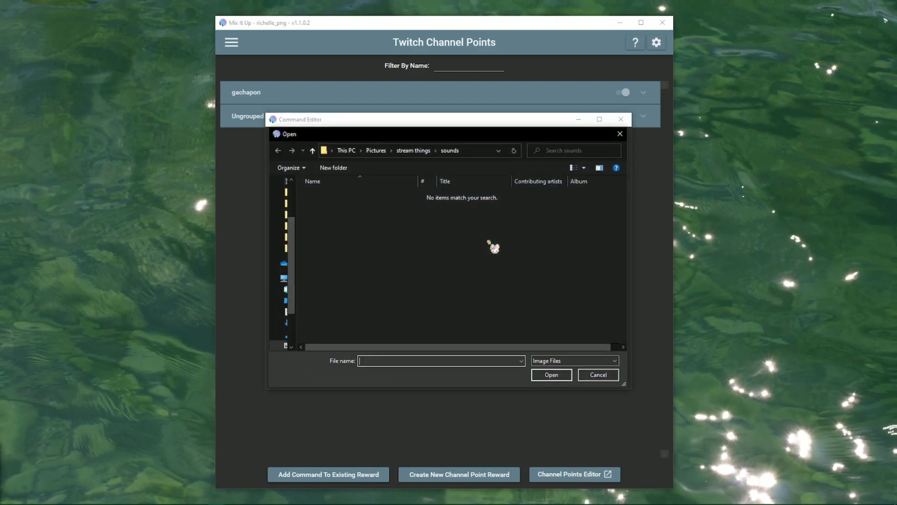
click(413, 150)
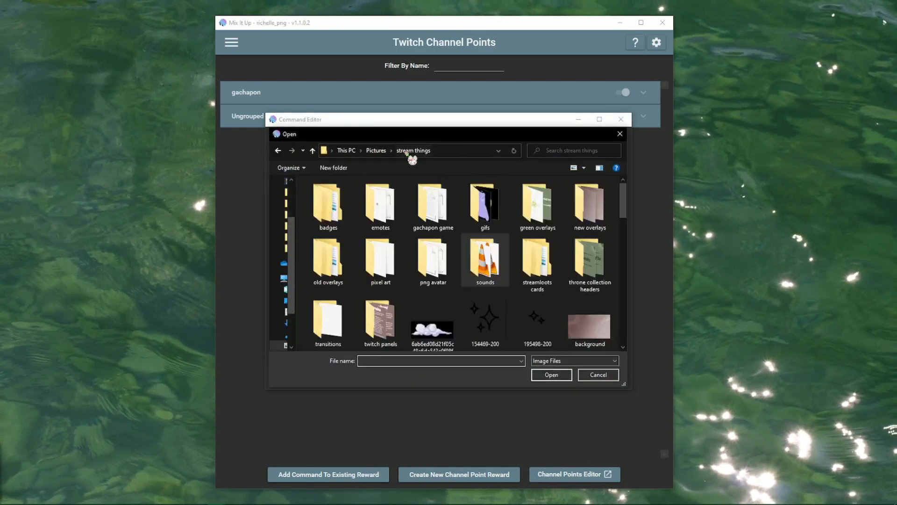
double_click(444, 213)
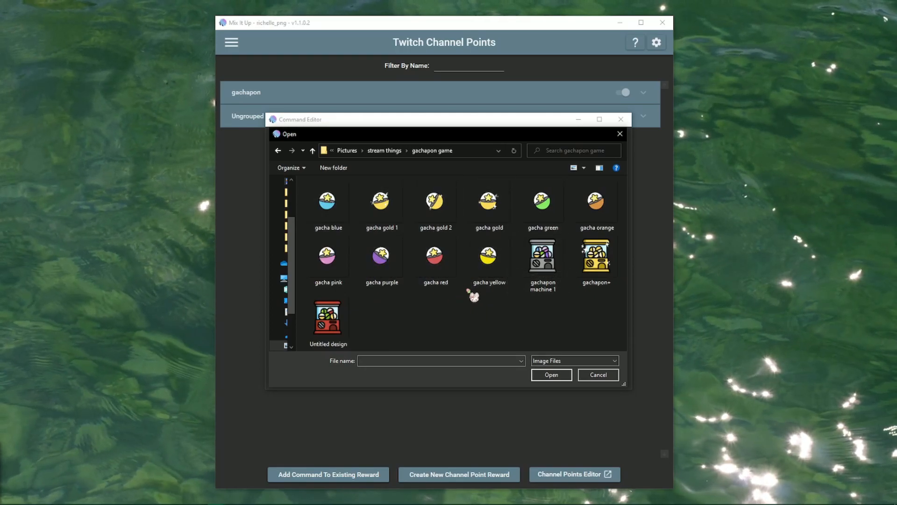
double_click(340, 264)
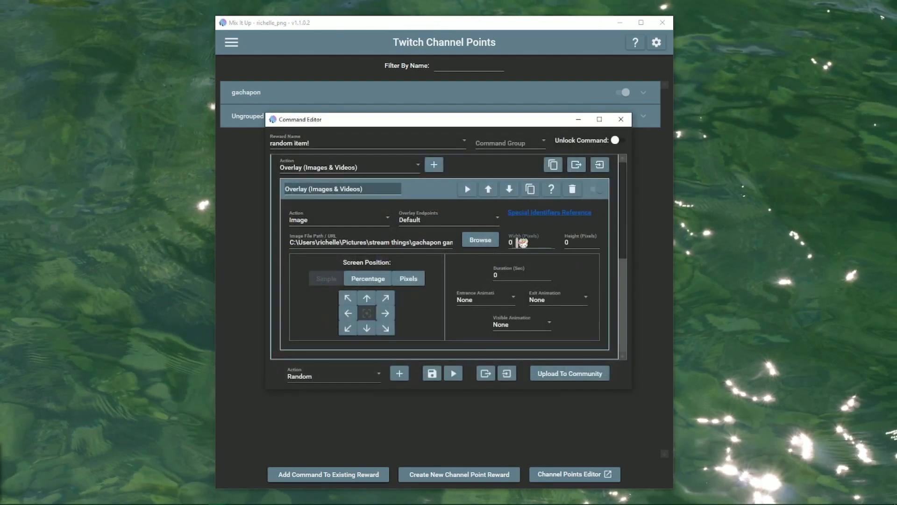
Size the gacha pink image 400×400 and show it for 4 seconds.
text(400)
key(Tab)
text(40)
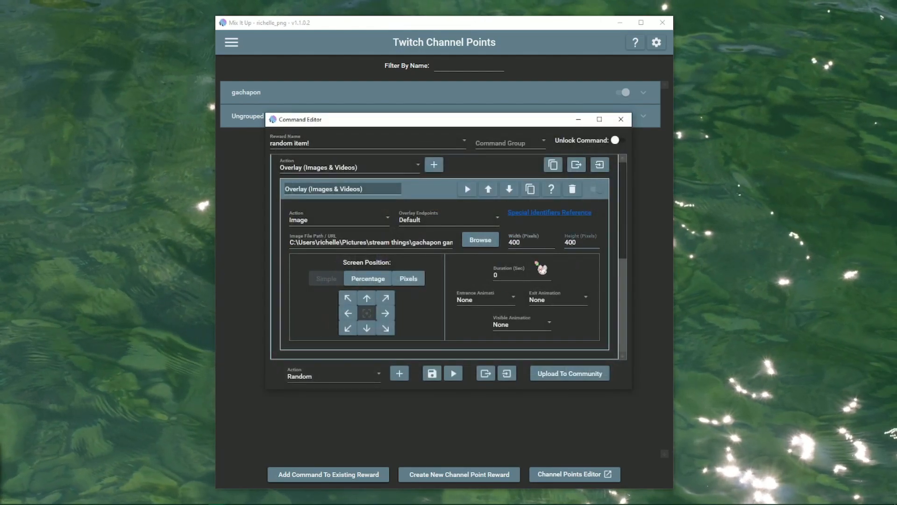
double_click(519, 276)
text(4)
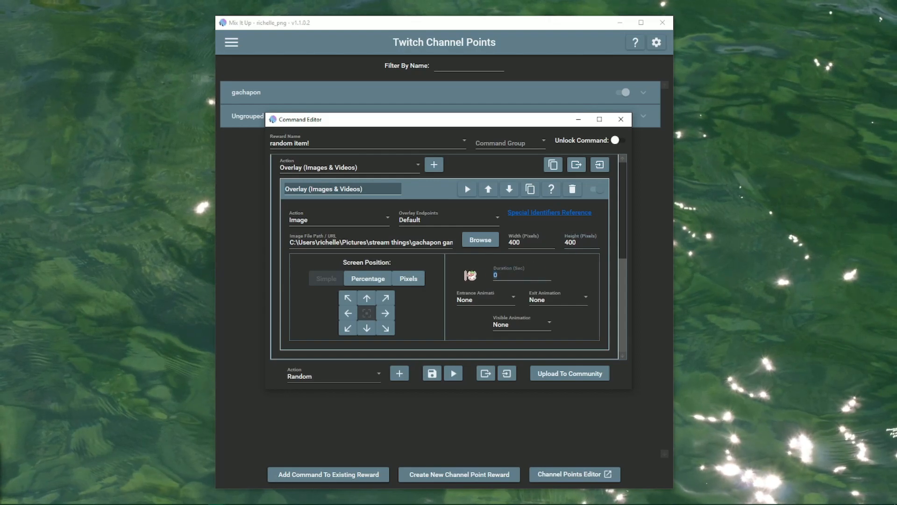
Set Bounce In Right entrance and Bounce Out Right exit, and pick a visible animation.
click(511, 307)
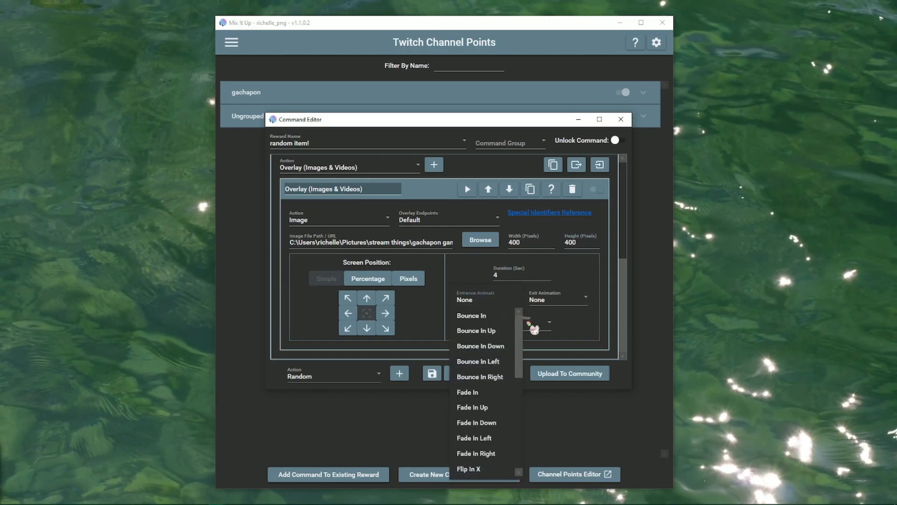
click(504, 377)
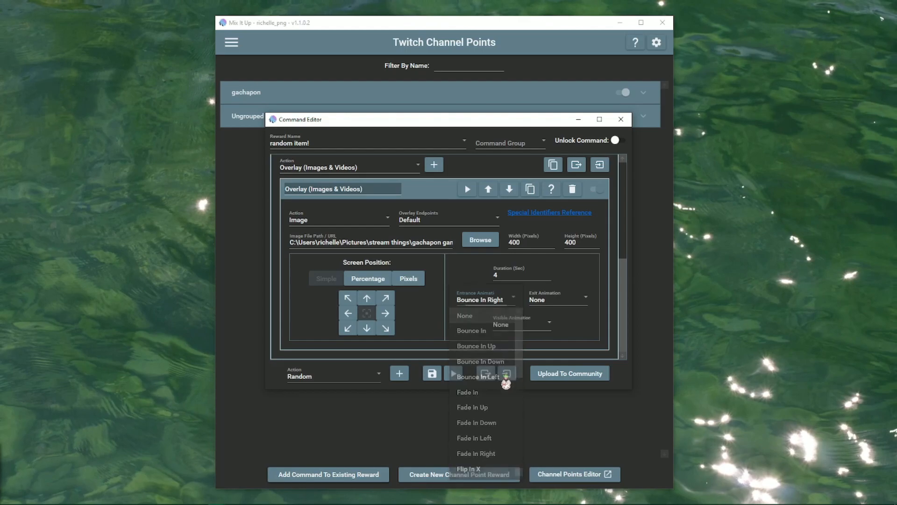
click(562, 303)
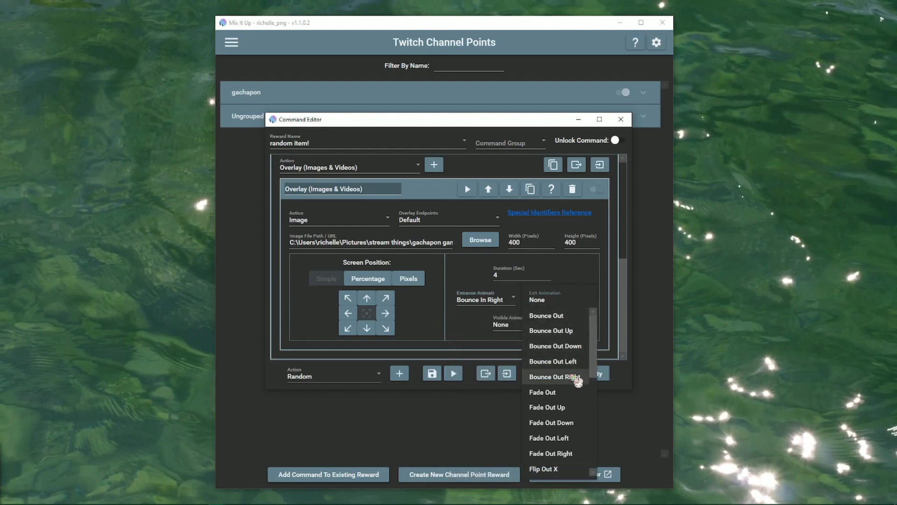
click(576, 376)
click(538, 332)
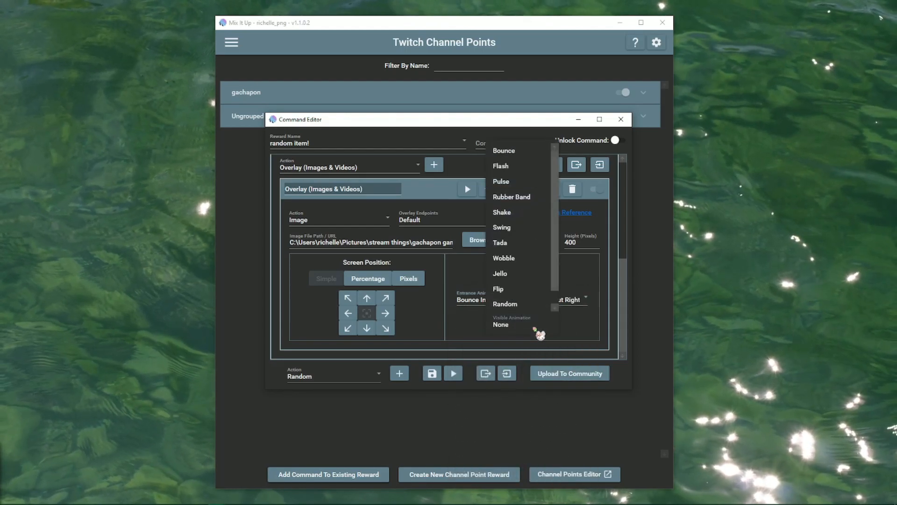
click(537, 330)
scroll(430, 196, up, 5)
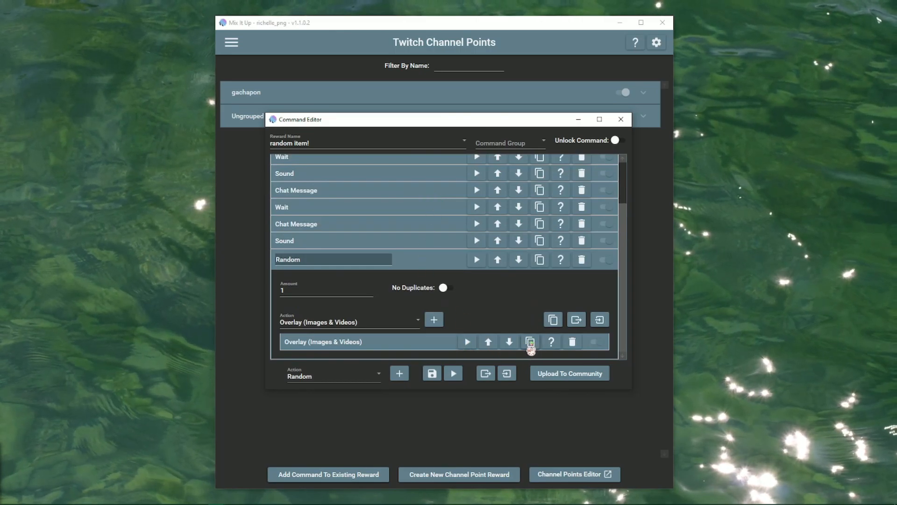
Duplicate the gacha pink overlay and switch the copy's image to gacha green.
click(530, 342)
click(362, 342)
scroll(425, 332, down, 5)
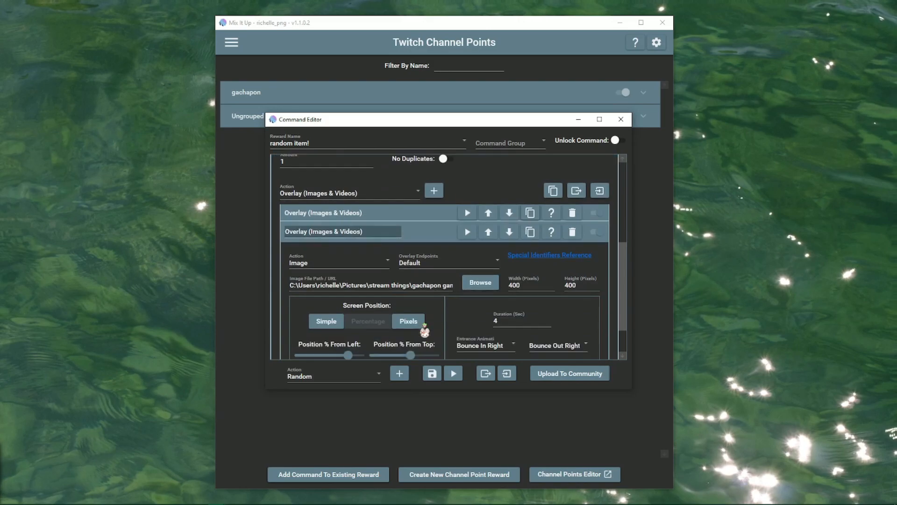
scroll(434, 316, down, 2)
drag(418, 240, 457, 240)
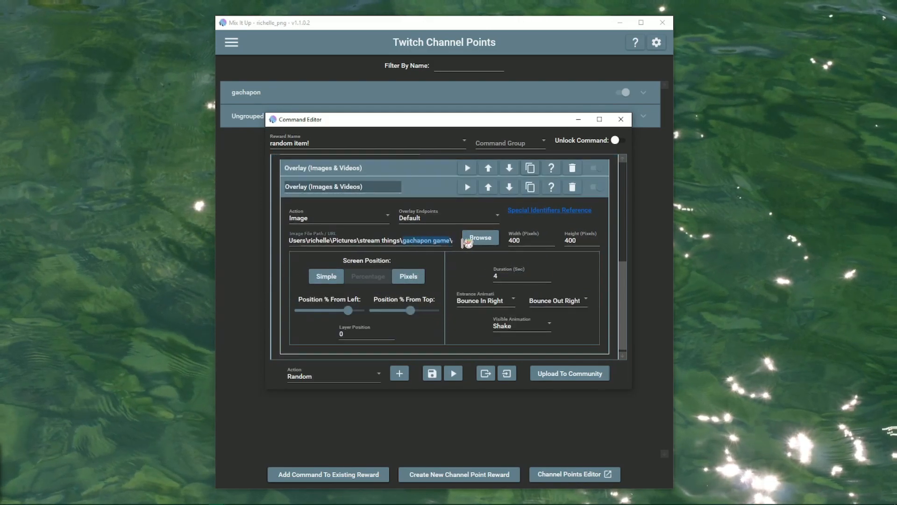
click(409, 243)
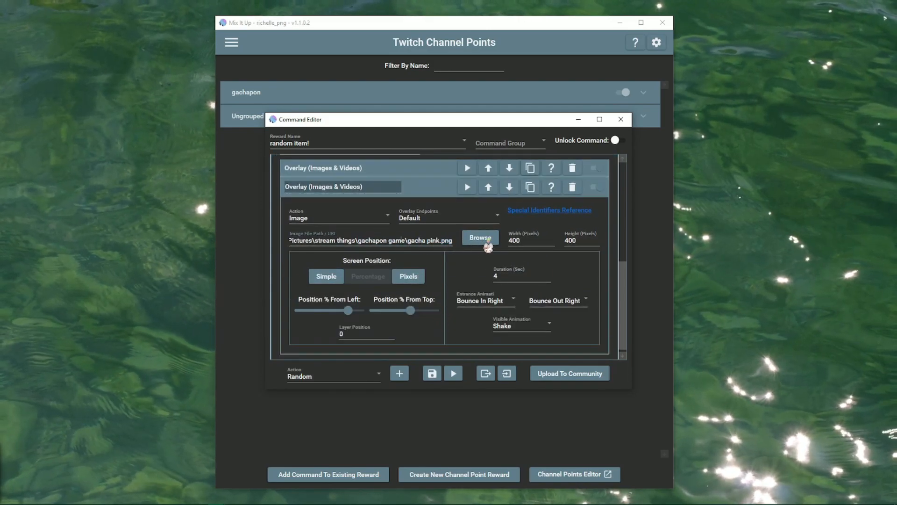
click(488, 240)
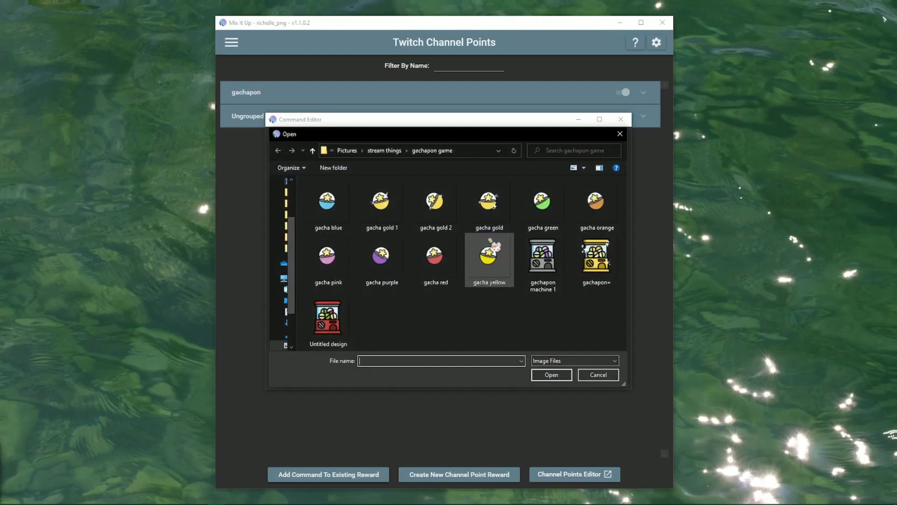
double_click(543, 210)
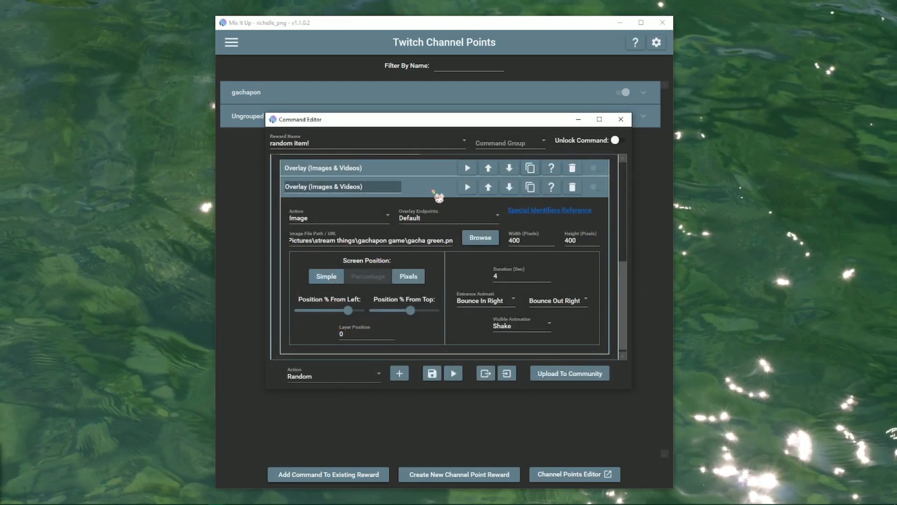
click(434, 191)
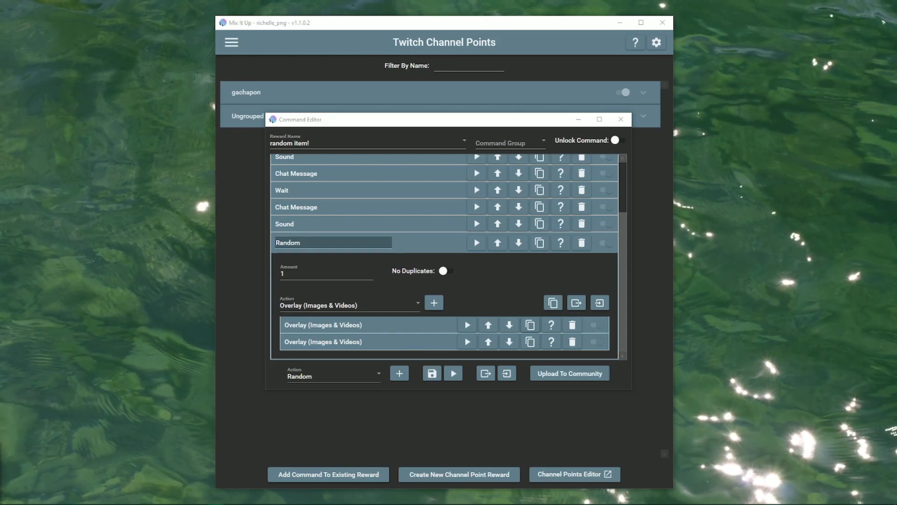
Collapse the Random action and add an Overlay (Images & Videos) action at the command's end.
click(425, 246)
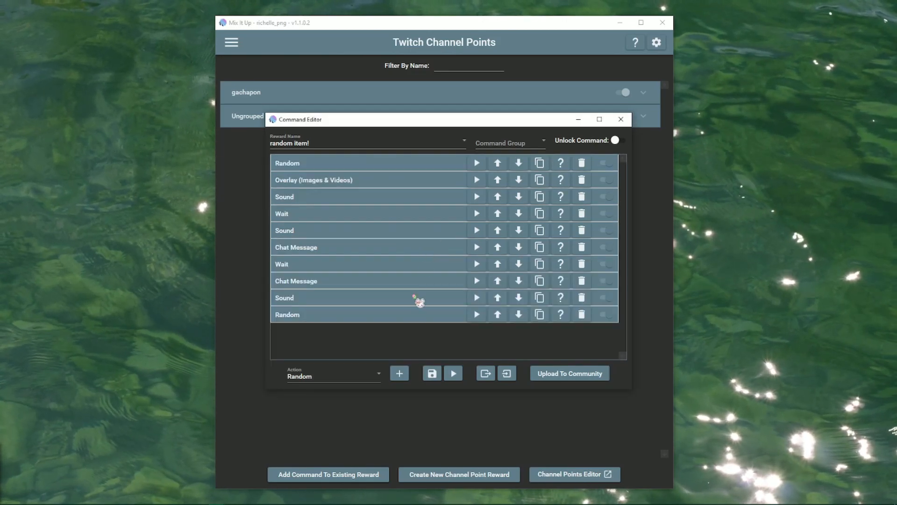
click(350, 376)
scroll(402, 332, down, 2)
scroll(406, 304, up, 4)
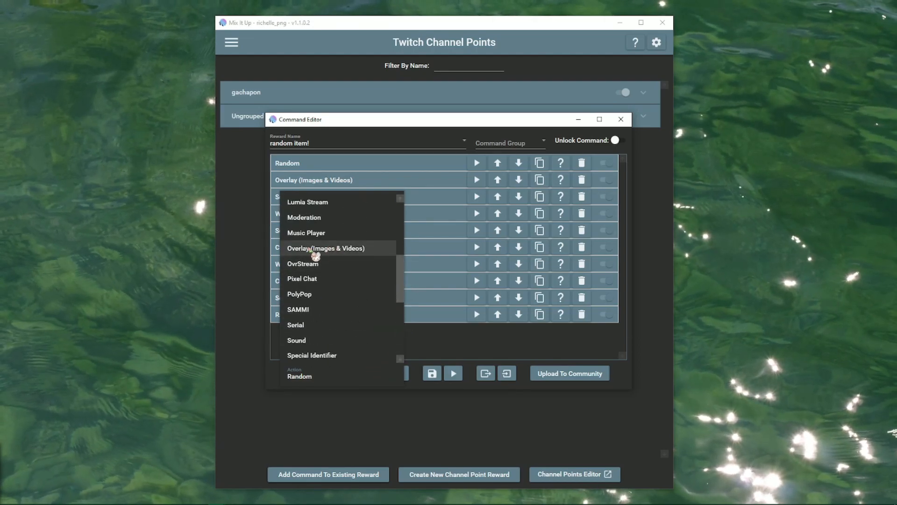
click(331, 254)
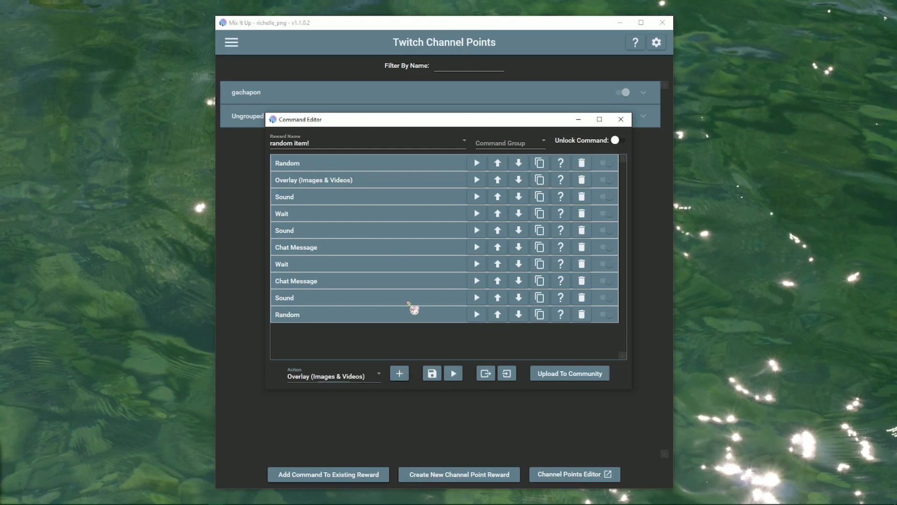
Begin the overlay's display text with '$', starting $randomitem.
scroll(413, 305, down, 5)
scroll(386, 294, down, 2)
click(316, 236)
text($)
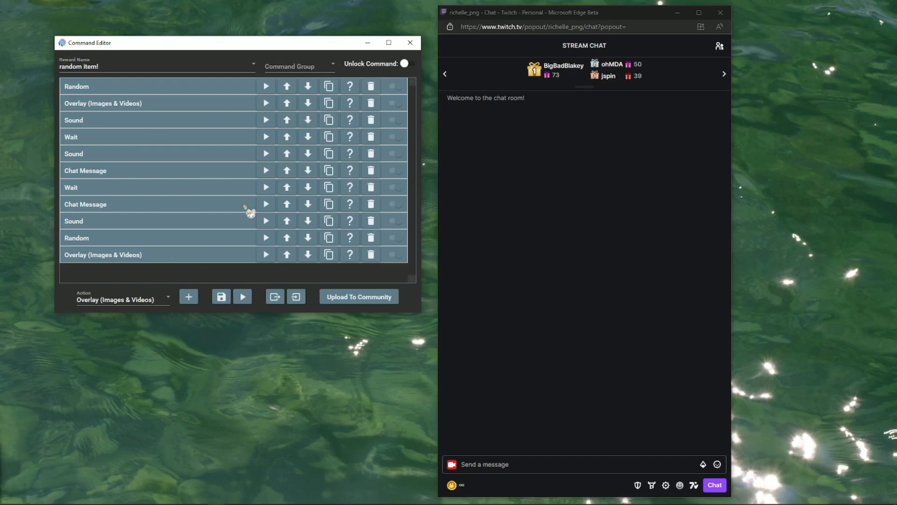
Test-run the random item! command so chat shows the 2000-point spend and item 9 reward.
click(245, 298)
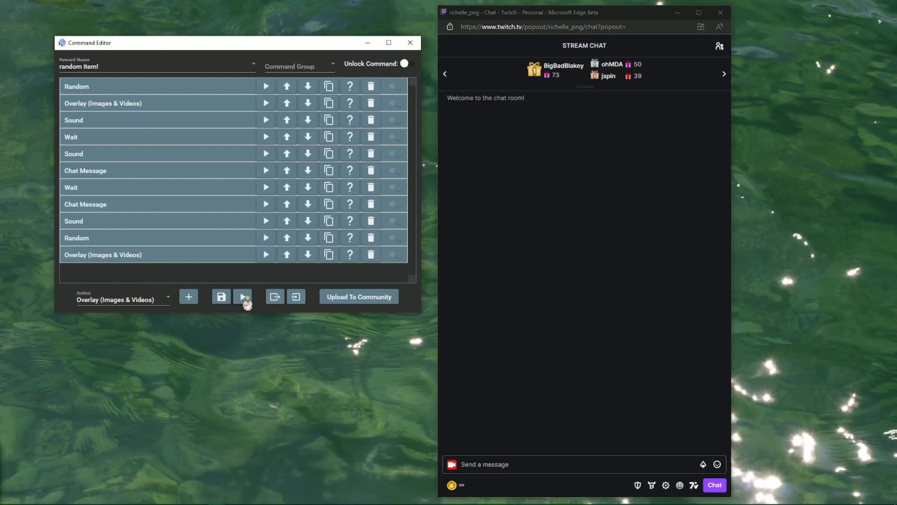
click(214, 236)
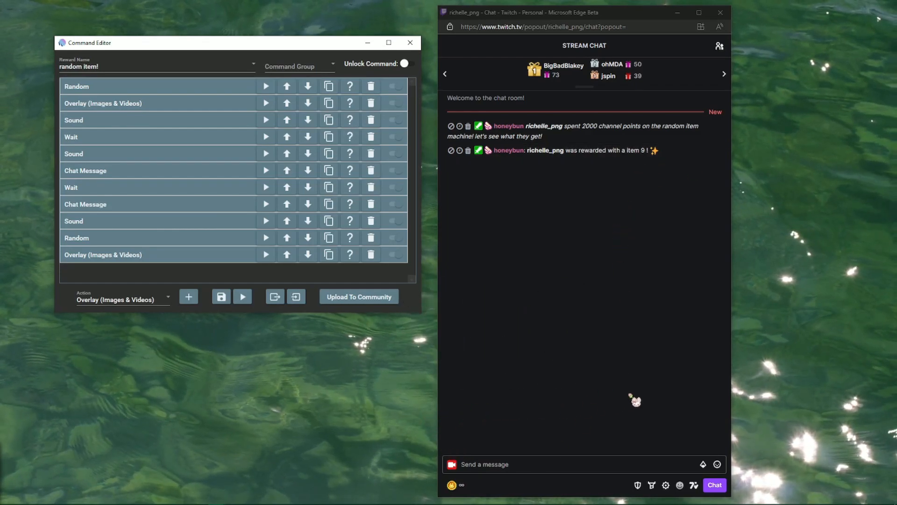
Test the random item! command again, showing the gachapon machine overlay and an item 7 reward.
click(288, 300)
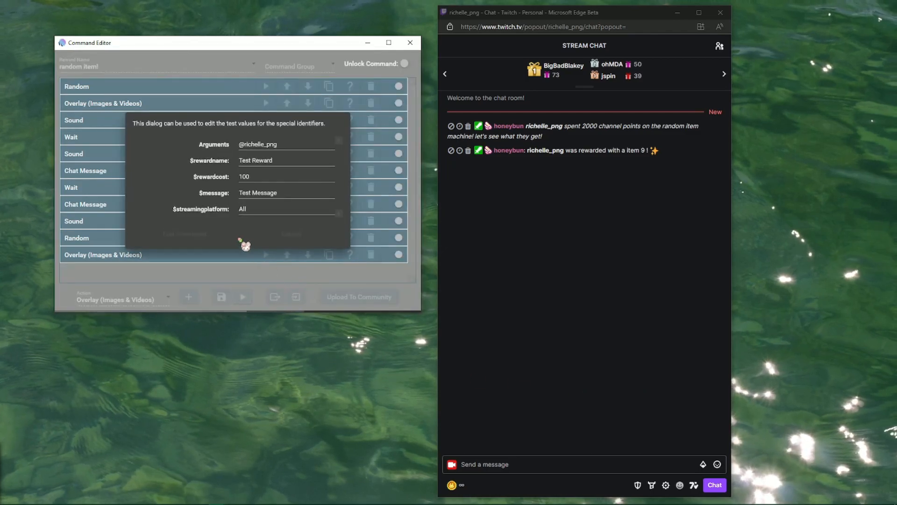
click(201, 235)
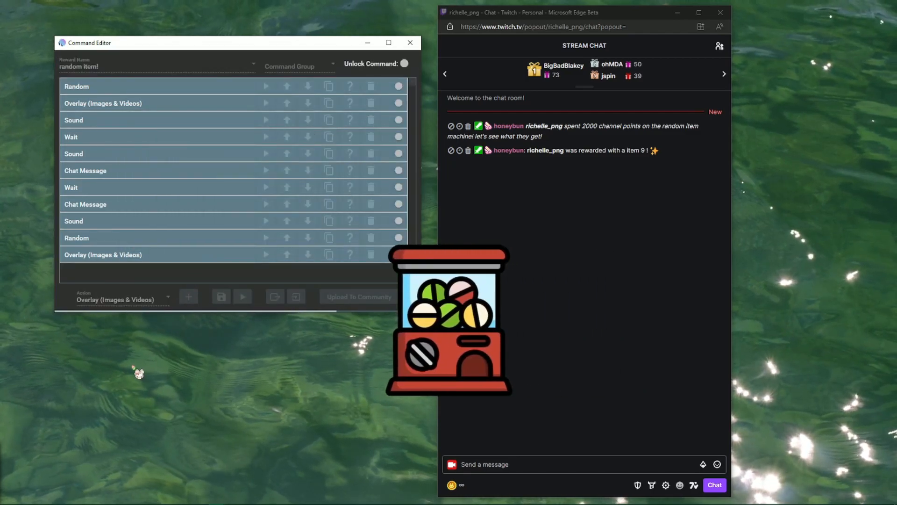